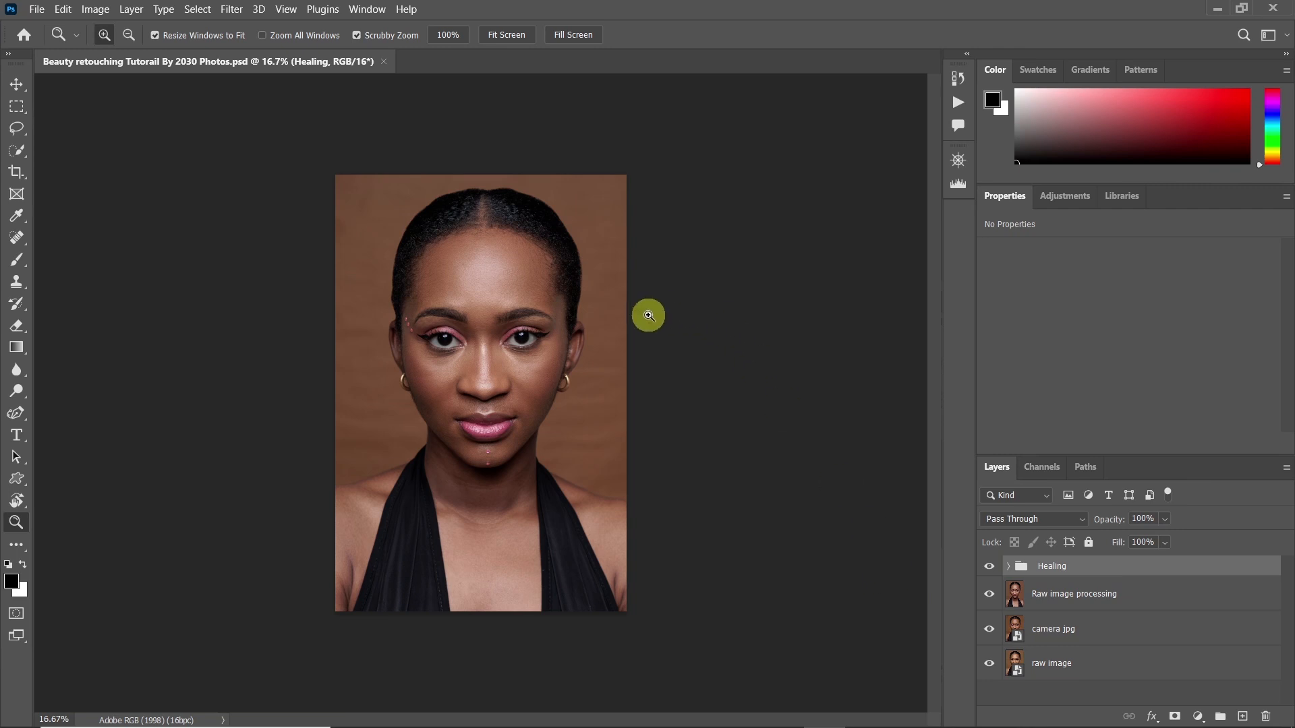
Compare the face up close with and without the Healing group
drag(499, 214, 549, 251)
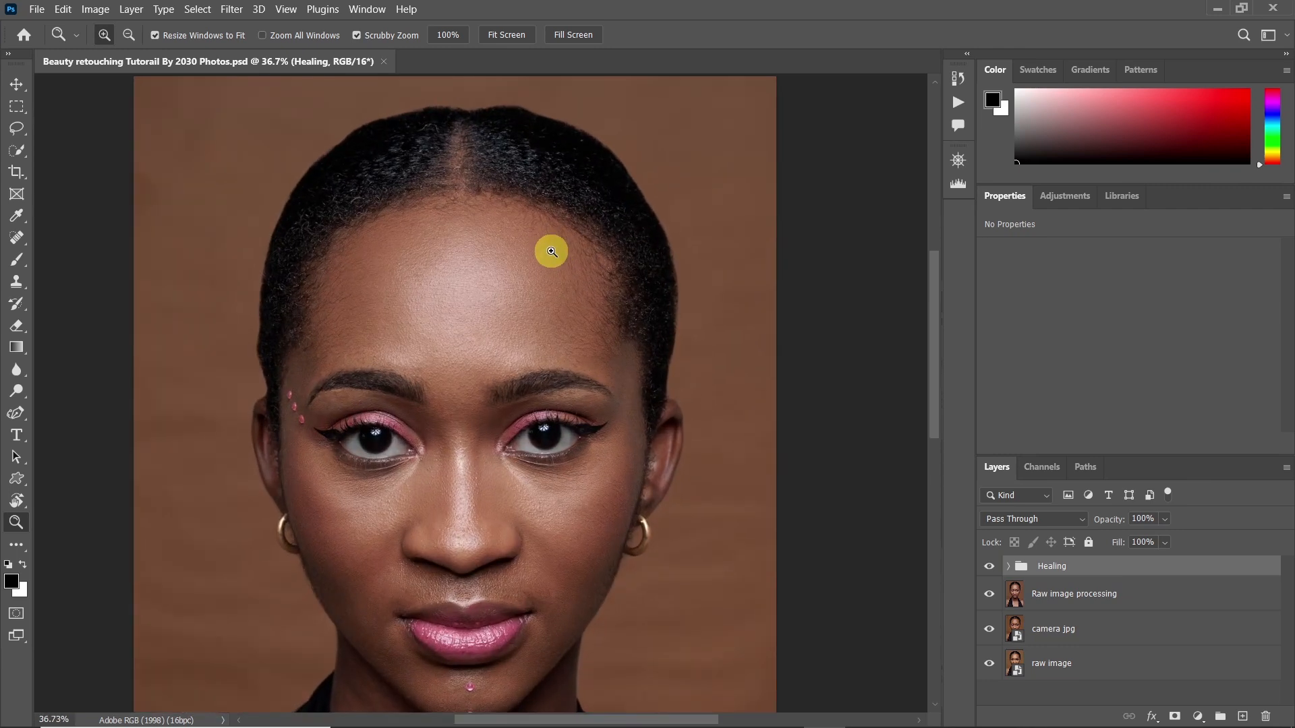
drag(549, 307, 561, 274)
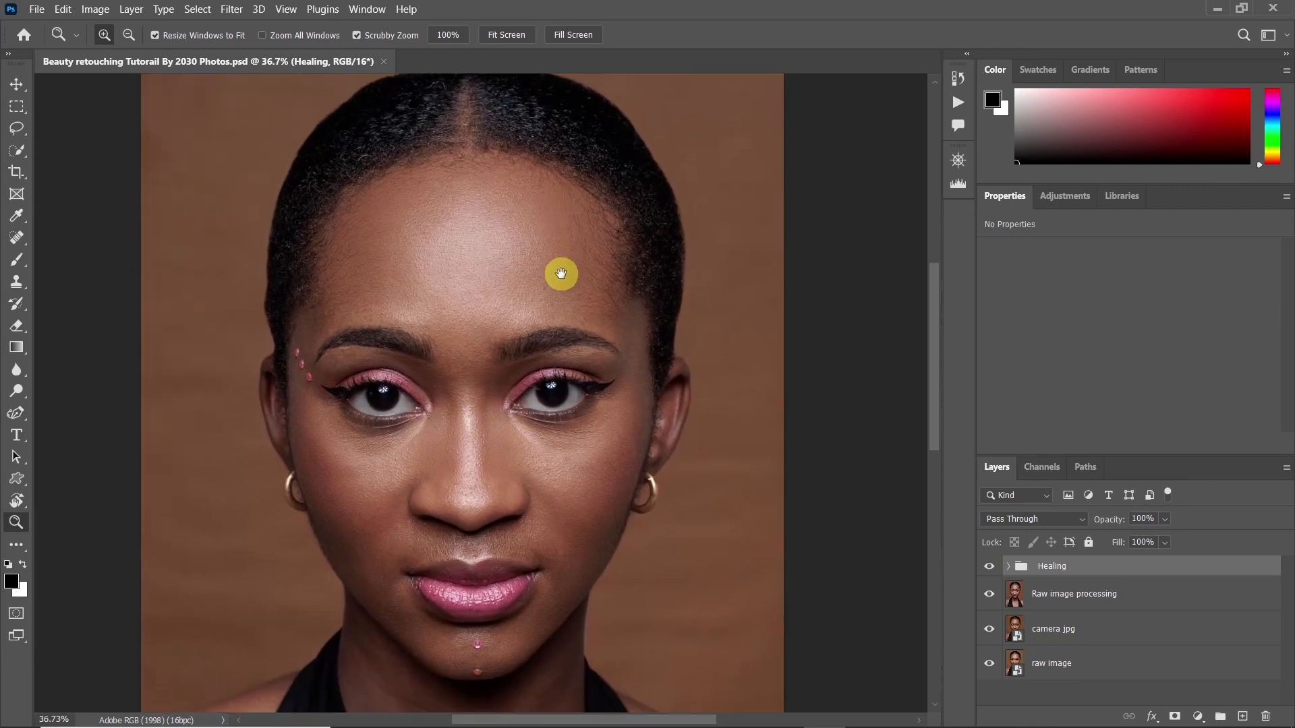
click(988, 572)
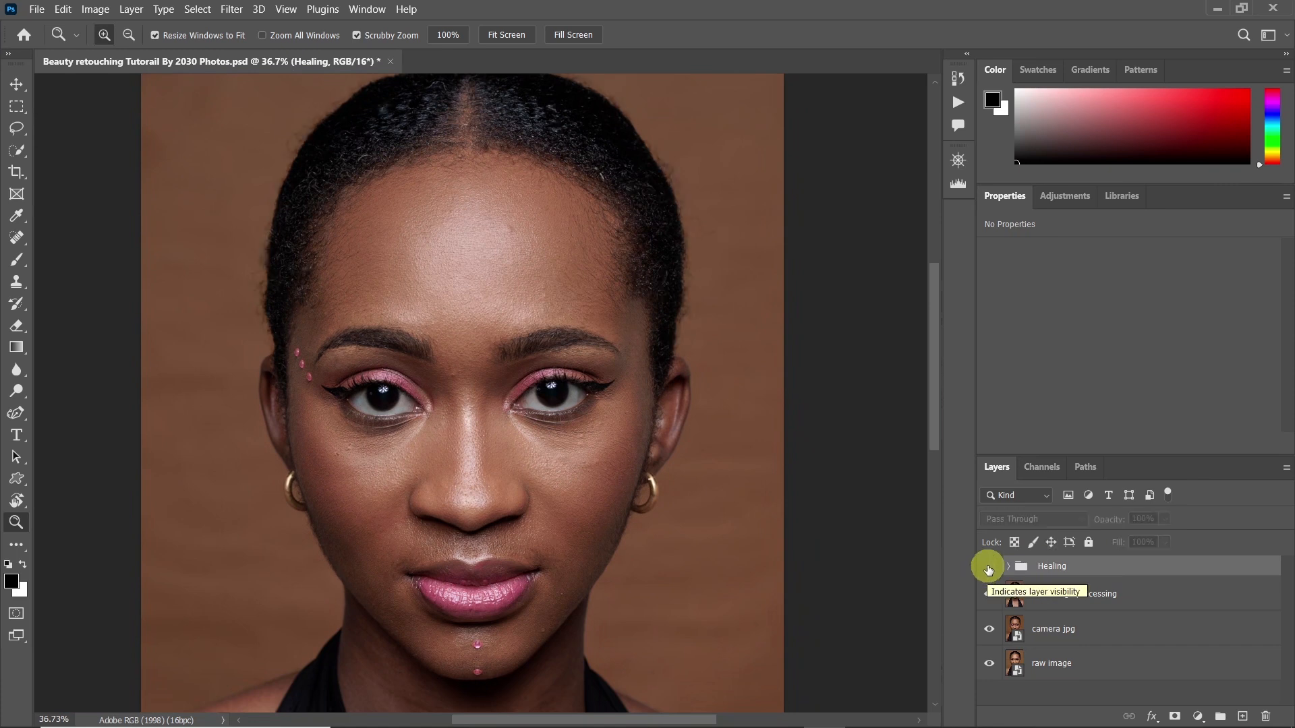
click(988, 569)
click(988, 568)
Hide the camera jpg layer, compare the raw image against Raw image processing, and show the Healing group again
click(990, 629)
click(989, 596)
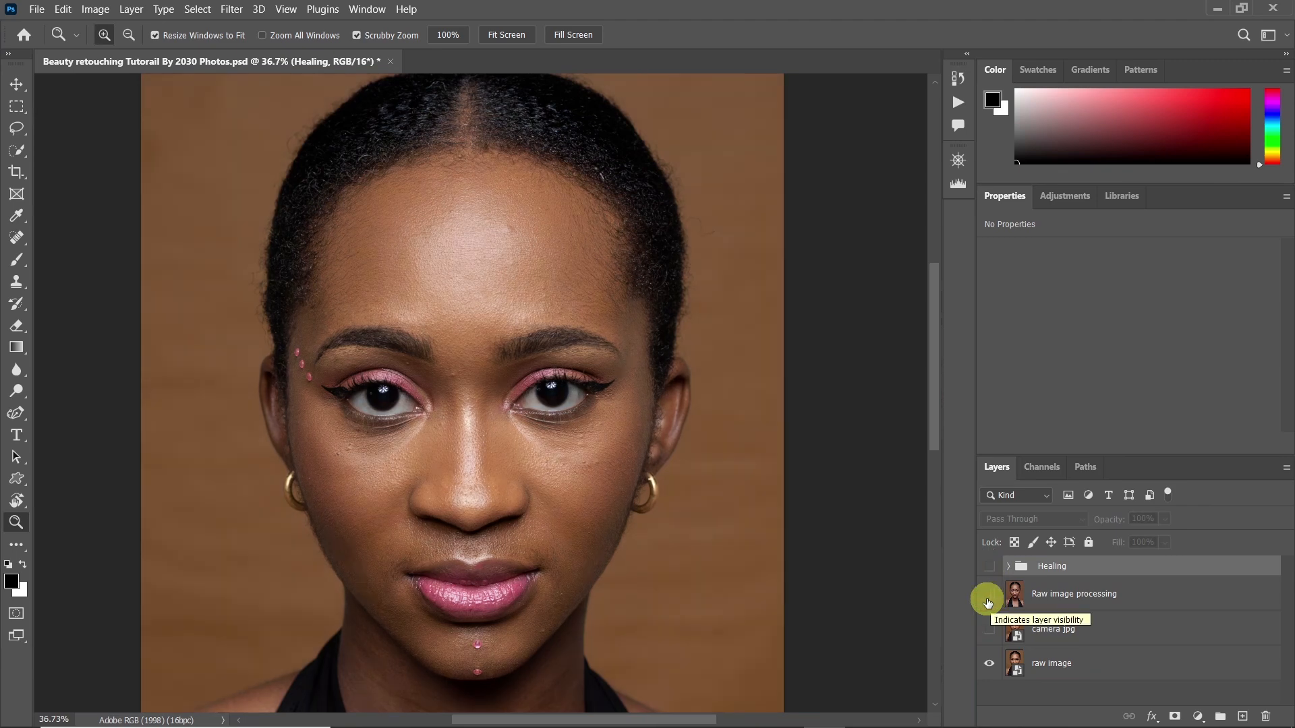
click(988, 599)
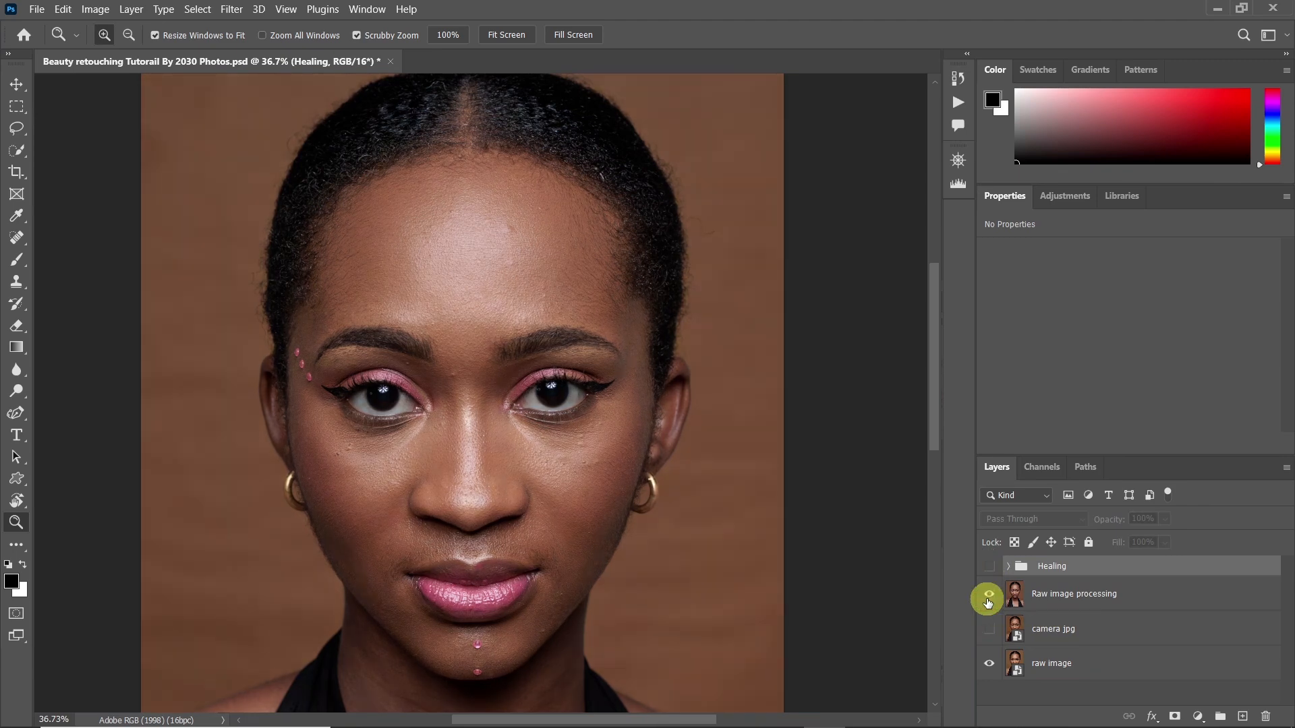
click(988, 567)
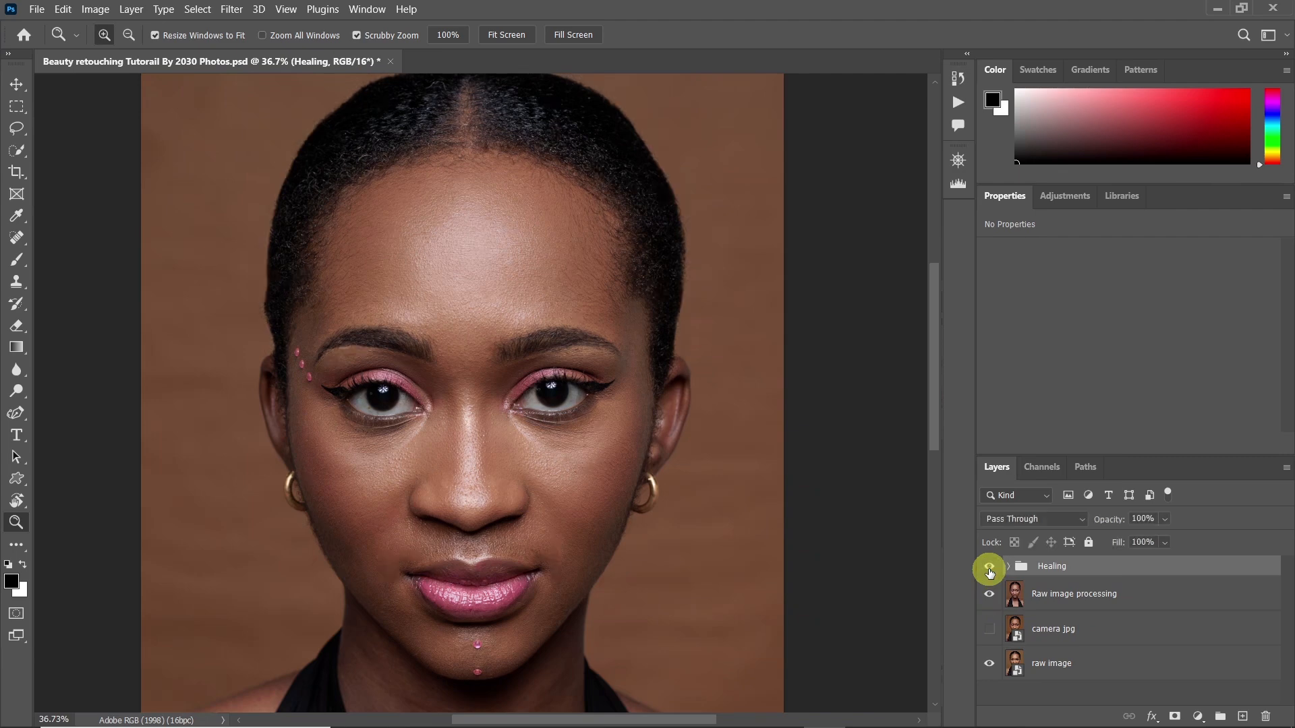
Examine the whole face before and after healing by switching the Healing group off and on
drag(558, 386, 549, 403)
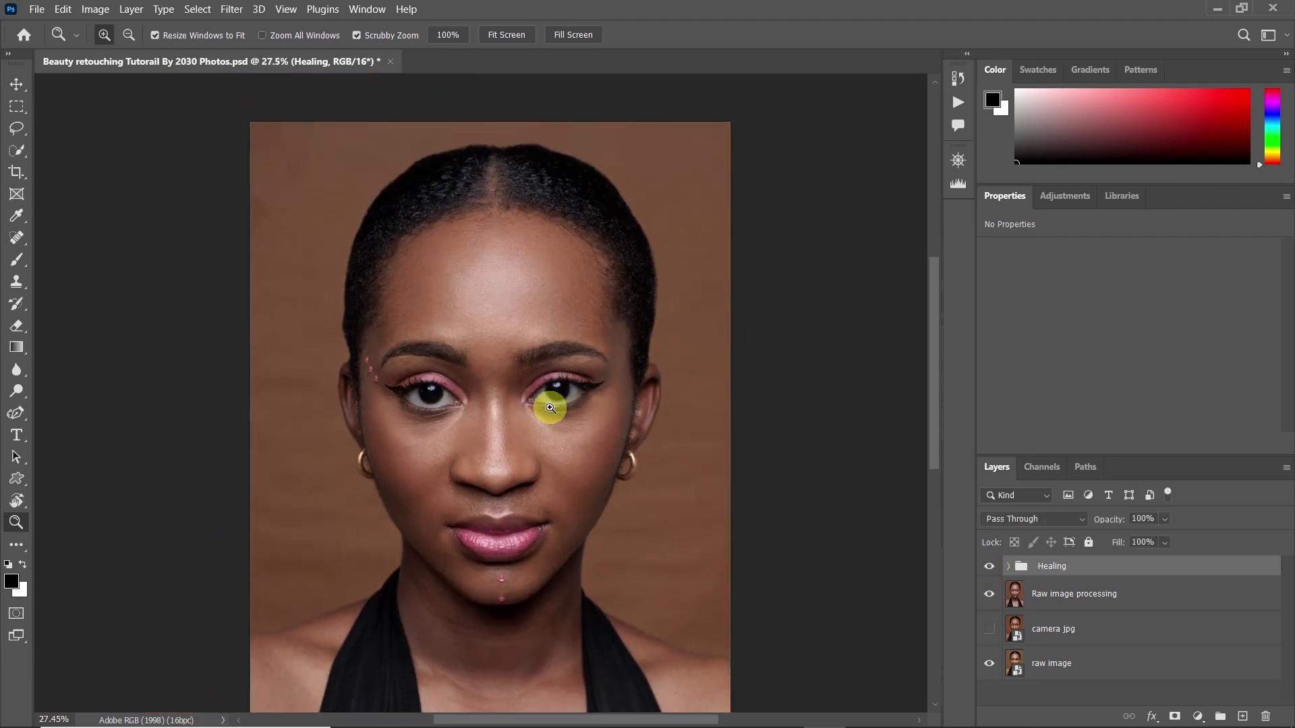
drag(499, 367, 514, 365)
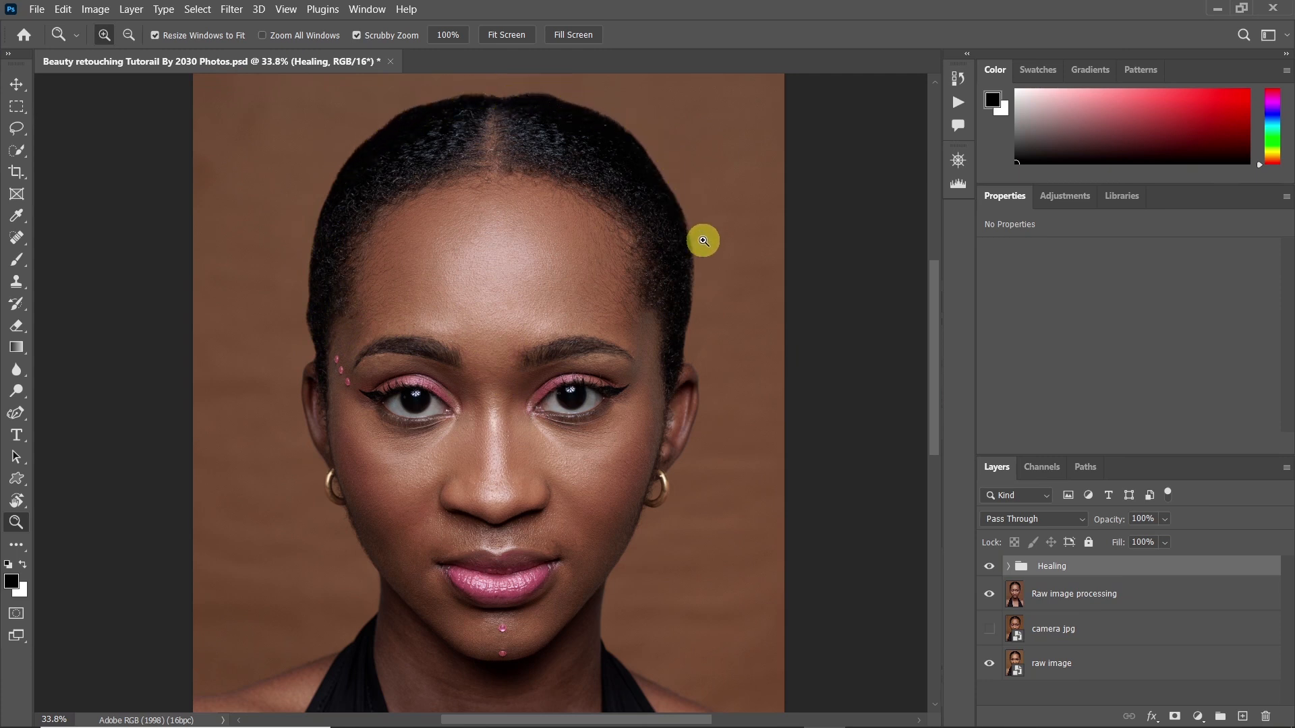
click(997, 573)
click(997, 574)
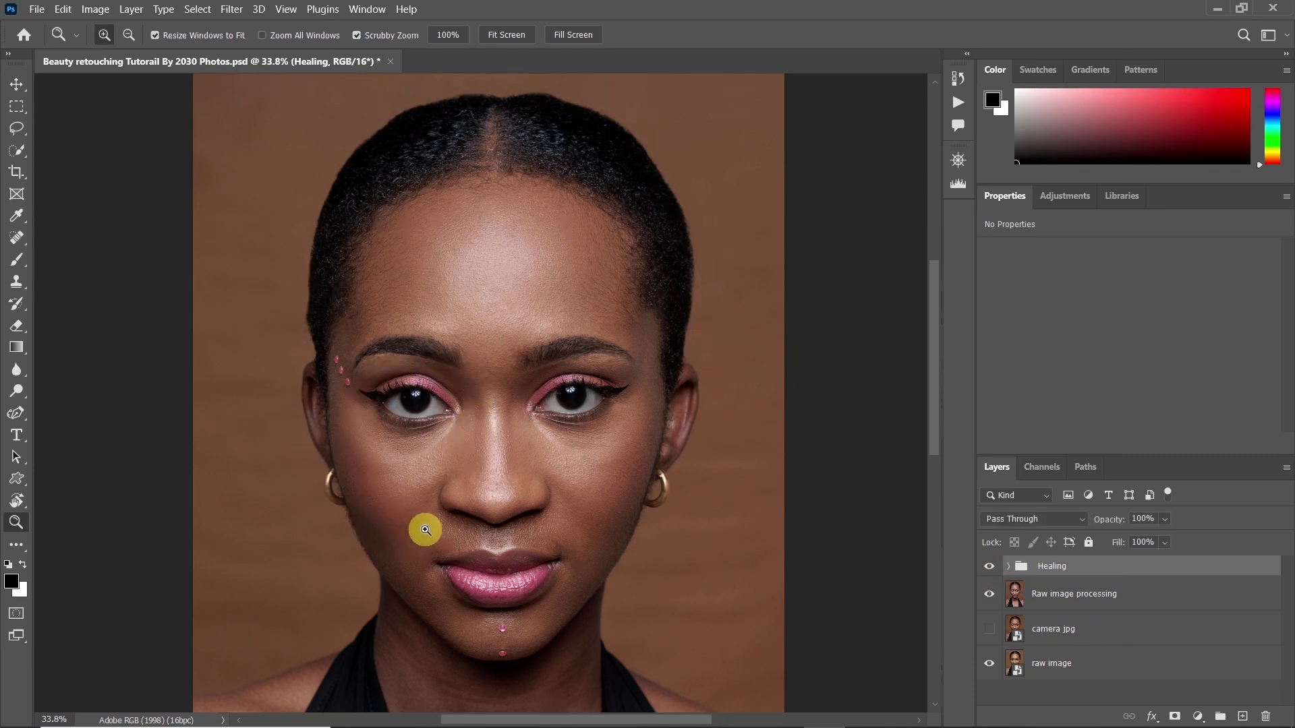
Merge all visible layers into a new layer above the Healing group and rename it Liquify
drag(555, 435, 537, 454)
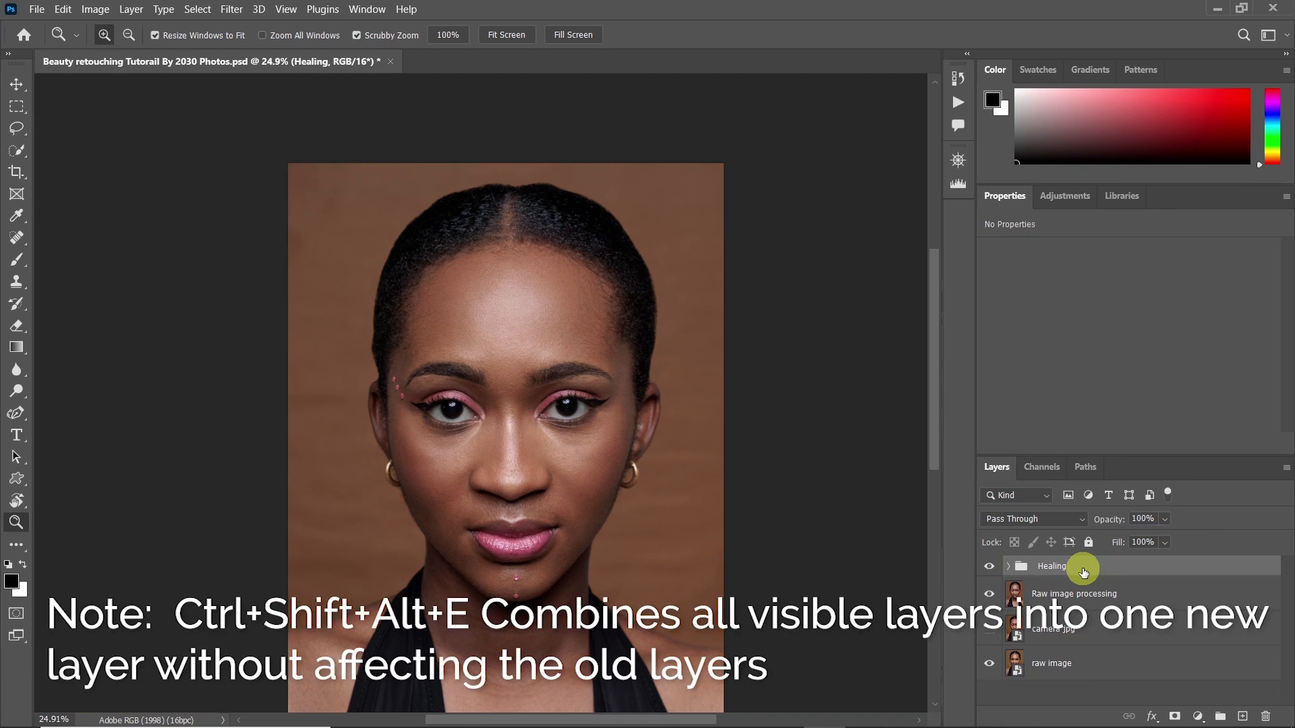
key(ctrl+shift+alt+e)
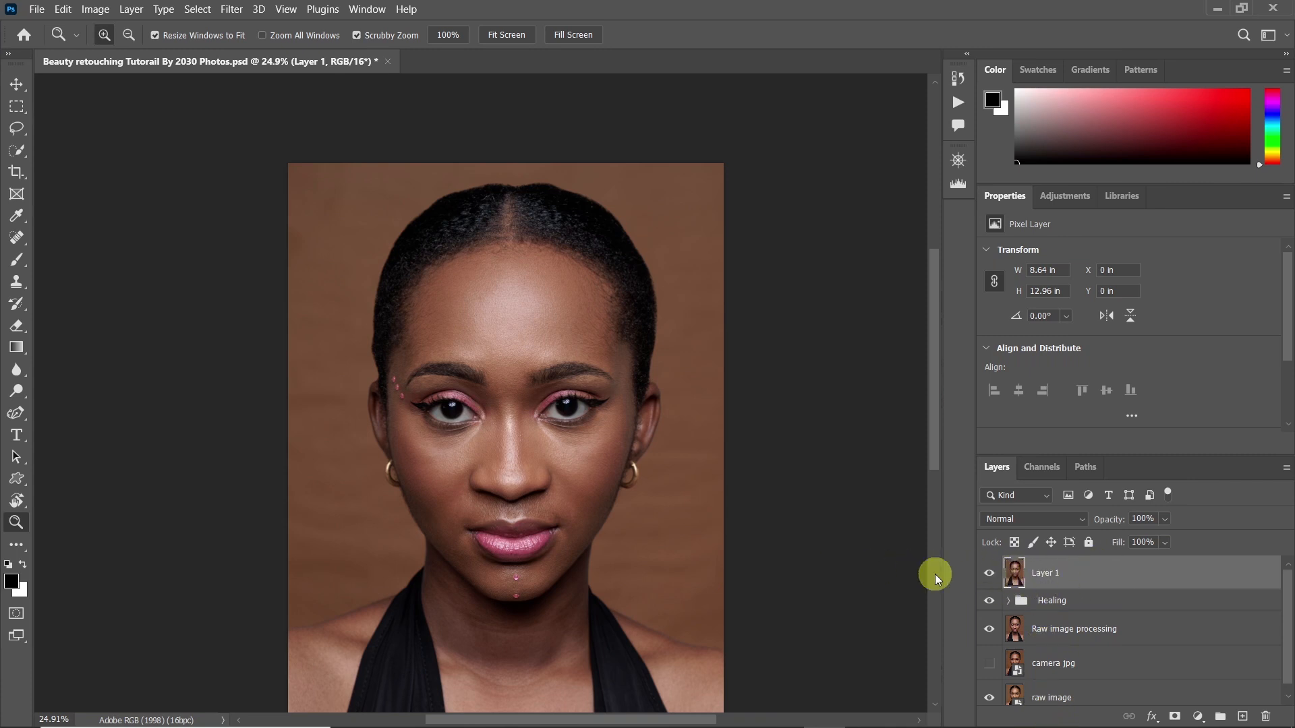
drag(512, 246, 538, 260)
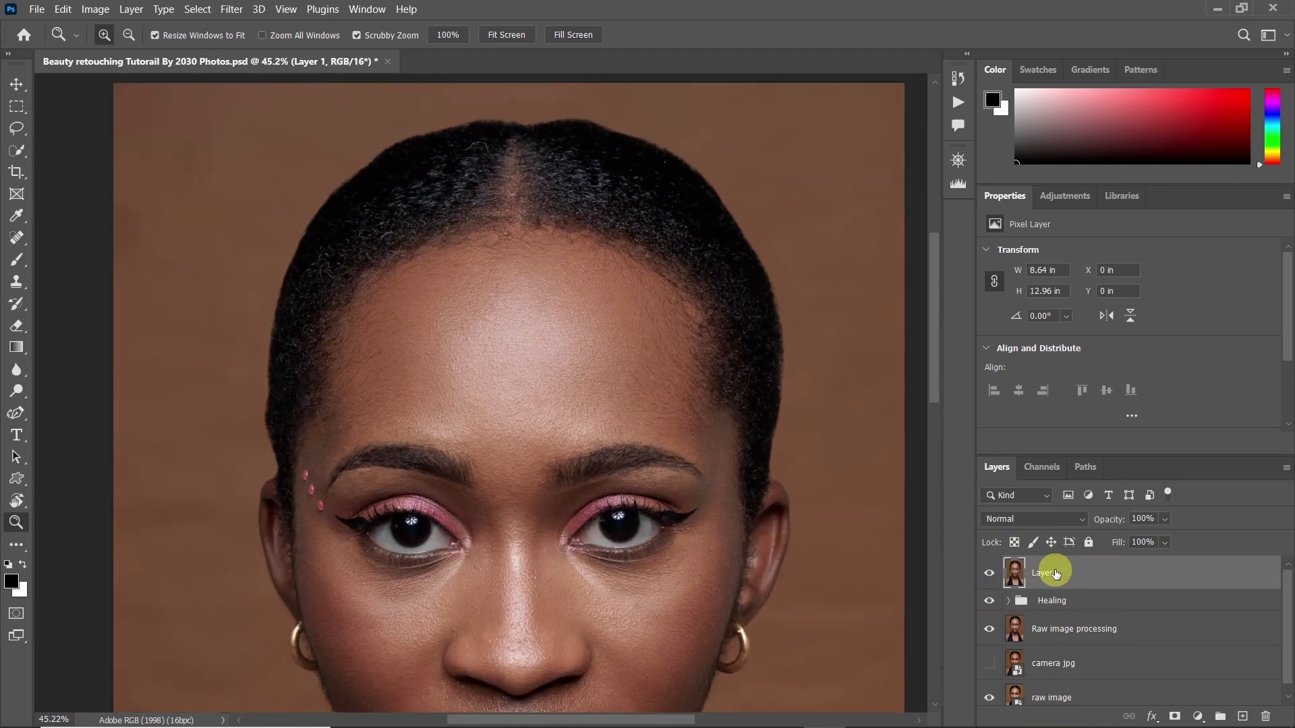
double_click(1045, 571)
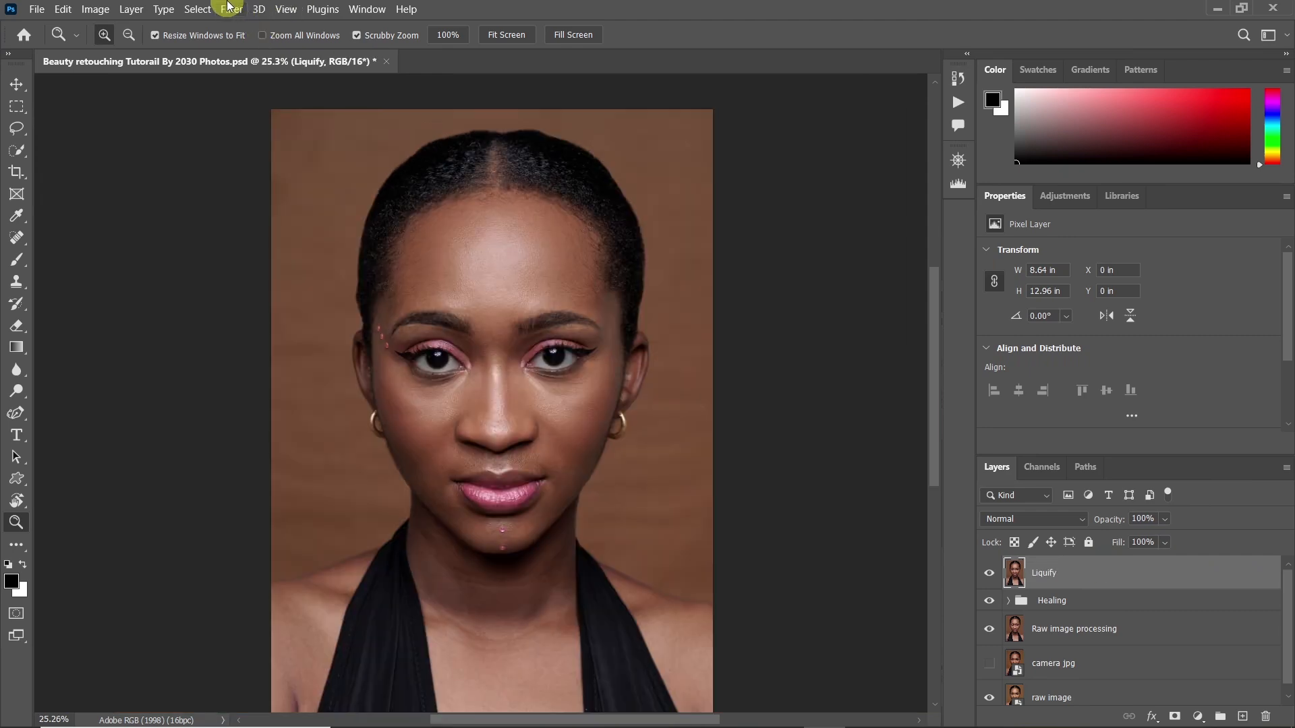
Open the Liquify filter on the Liquify layer and activate the Forward Warp tool with its brush options shown
click(229, 11)
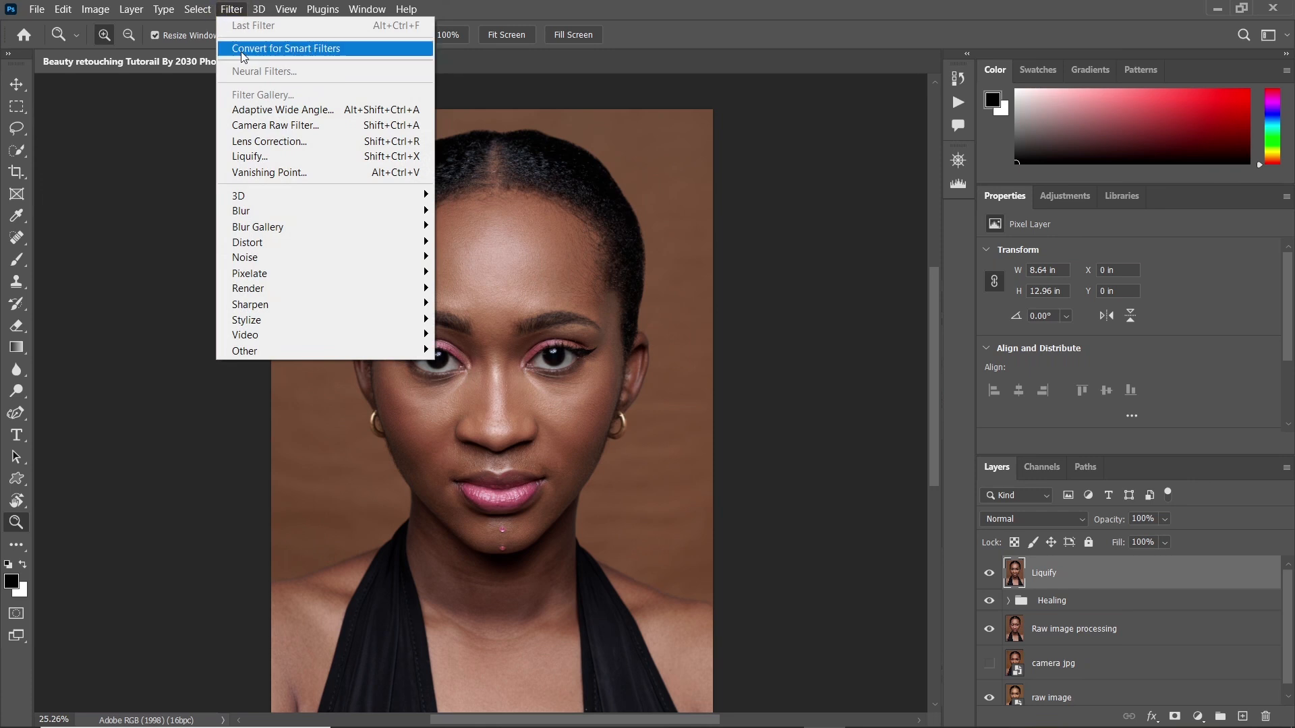
click(265, 157)
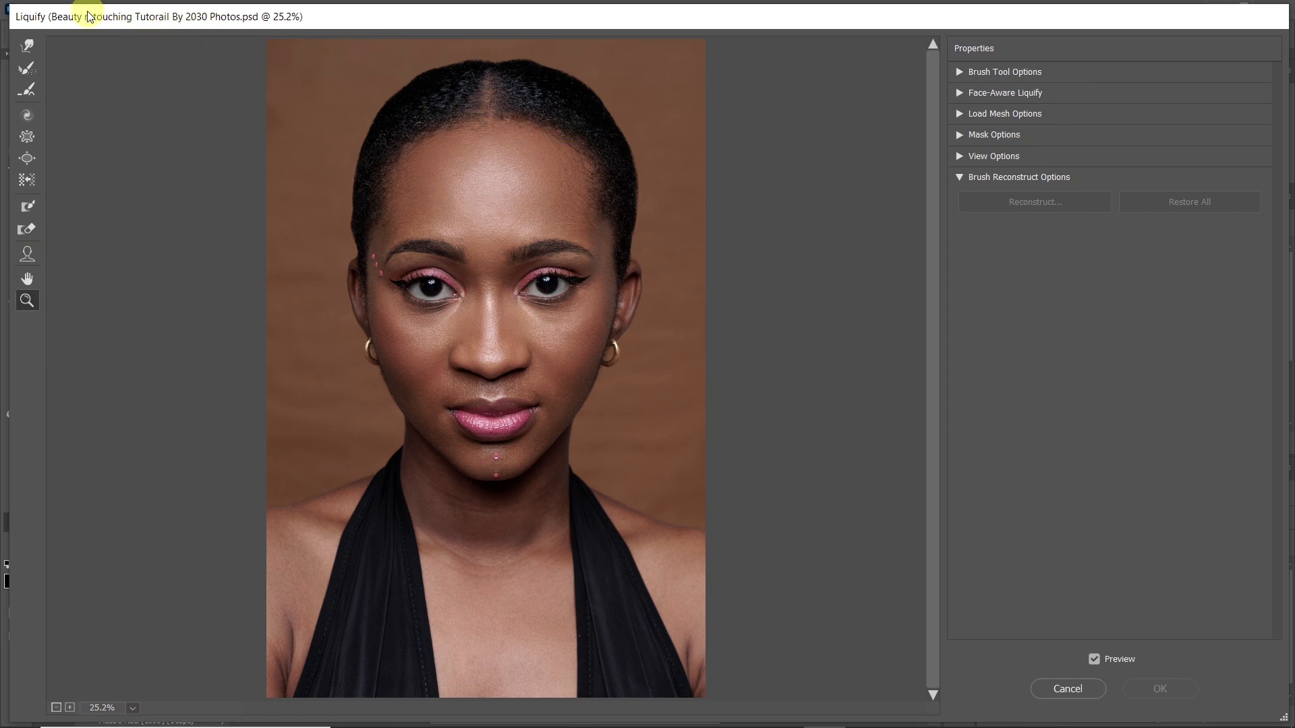
click(28, 47)
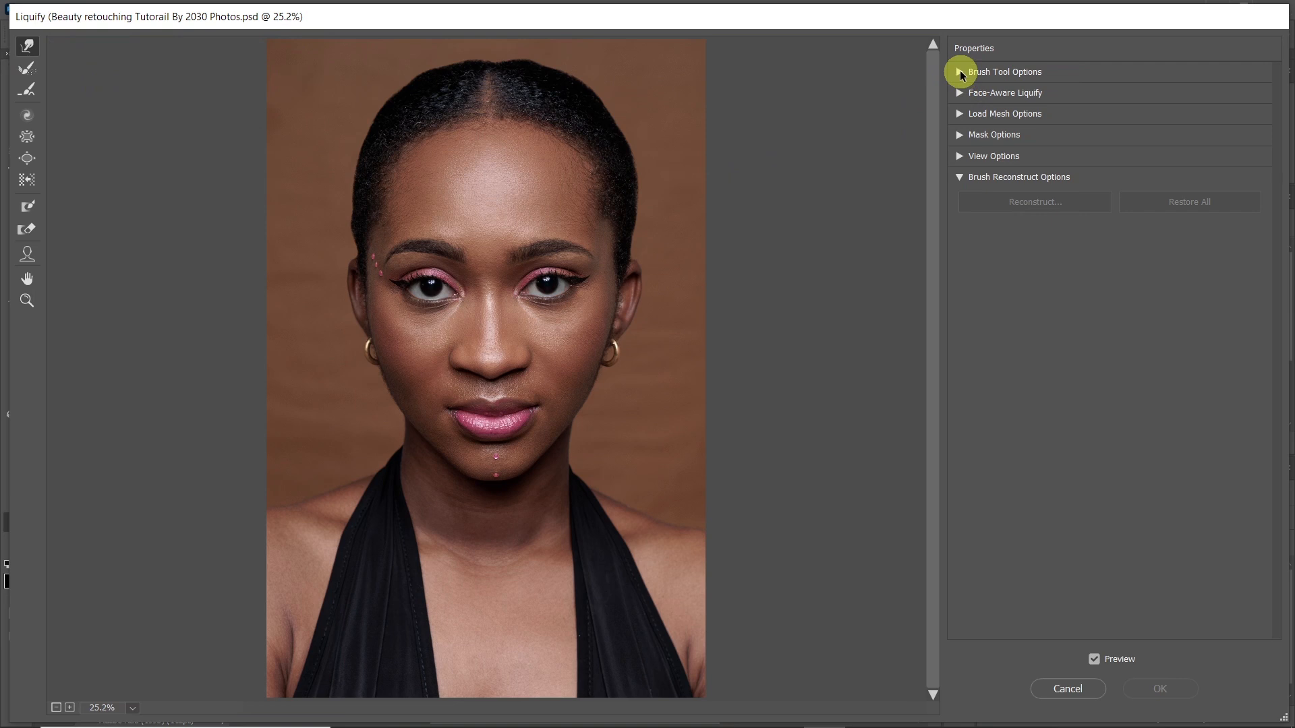
click(960, 71)
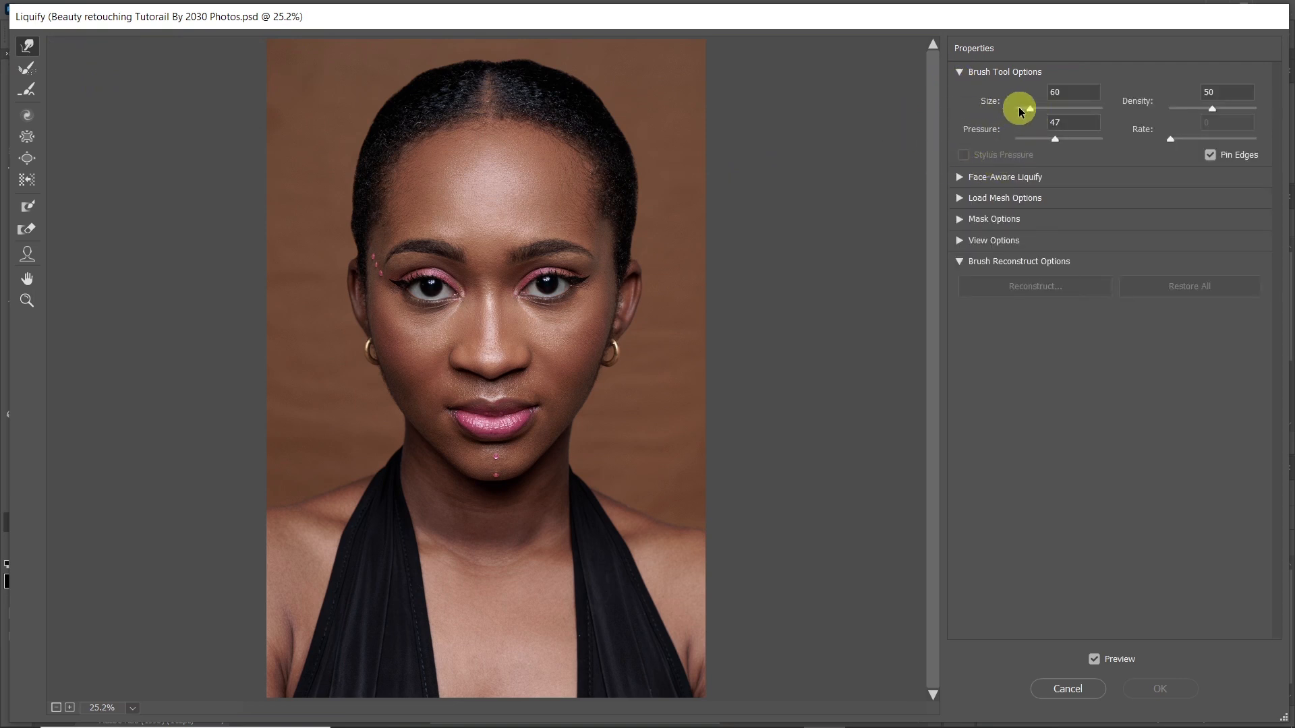
Try different Forward Warp brush sizes, ending with size 279 and pressure 27
drag(1034, 110, 1061, 108)
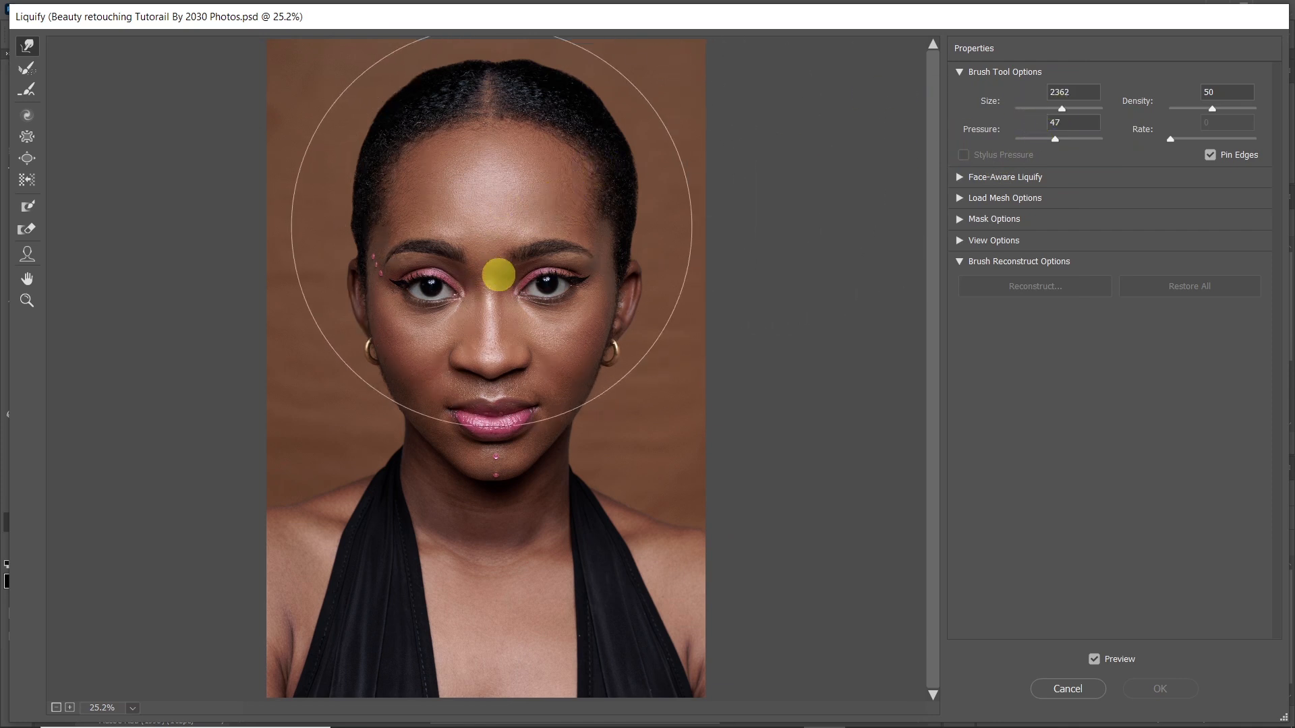
drag(1043, 111, 1030, 111)
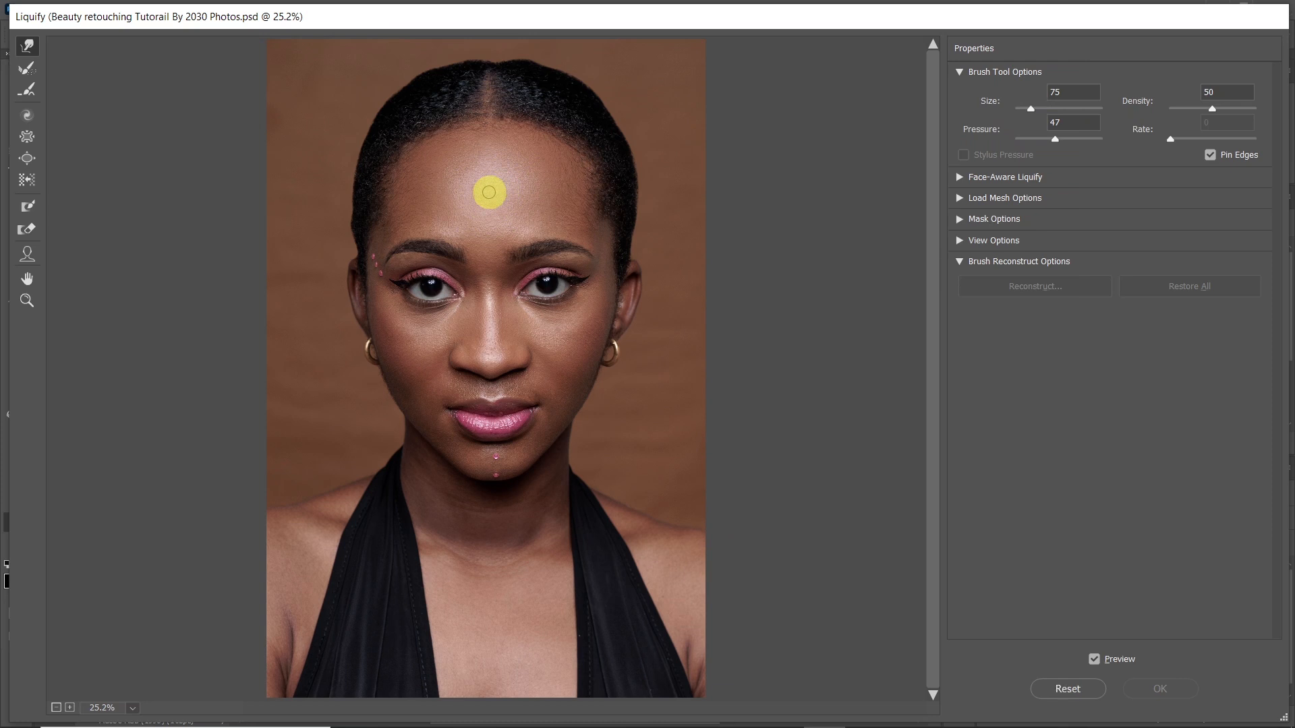
mouse_move(489, 192)
mouse_down()
mouse_move(572, 197)
mouse_move(454, 199)
mouse_move(515, 199)
mouse_move(476, 210)
mouse_move(491, 99)
mouse_move(491, 266)
mouse_move(489, 103)
mouse_move(494, 252)
mouse_move(505, 118)
mouse_move(492, 223)
mouse_move(491, 159)
mouse_up()
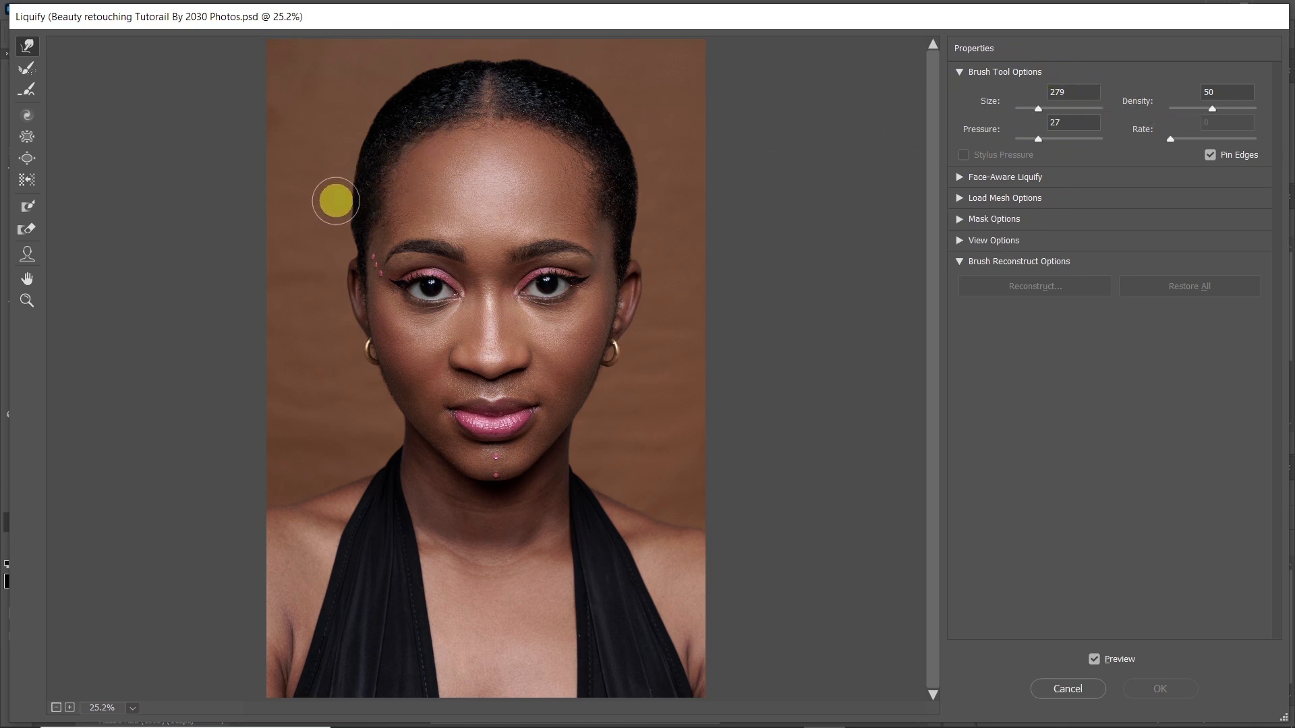
Reshape the hair's outer edge above the ear on the jewelled side with Forward Warp at brush size 250
key(z)
drag(347, 202, 363, 203)
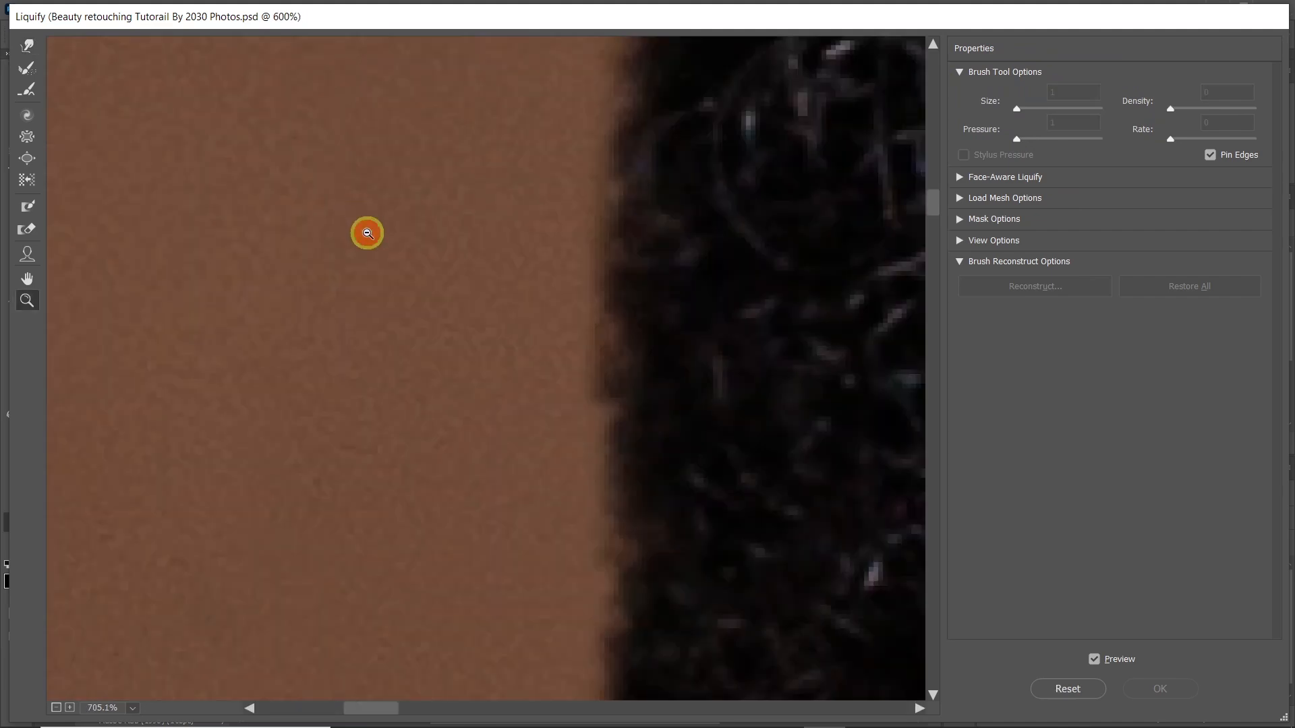
alt+click(367, 233)
alt+click(367, 234)
alt+click(371, 236)
alt+click(373, 240)
alt+click(378, 247)
alt+click(379, 249)
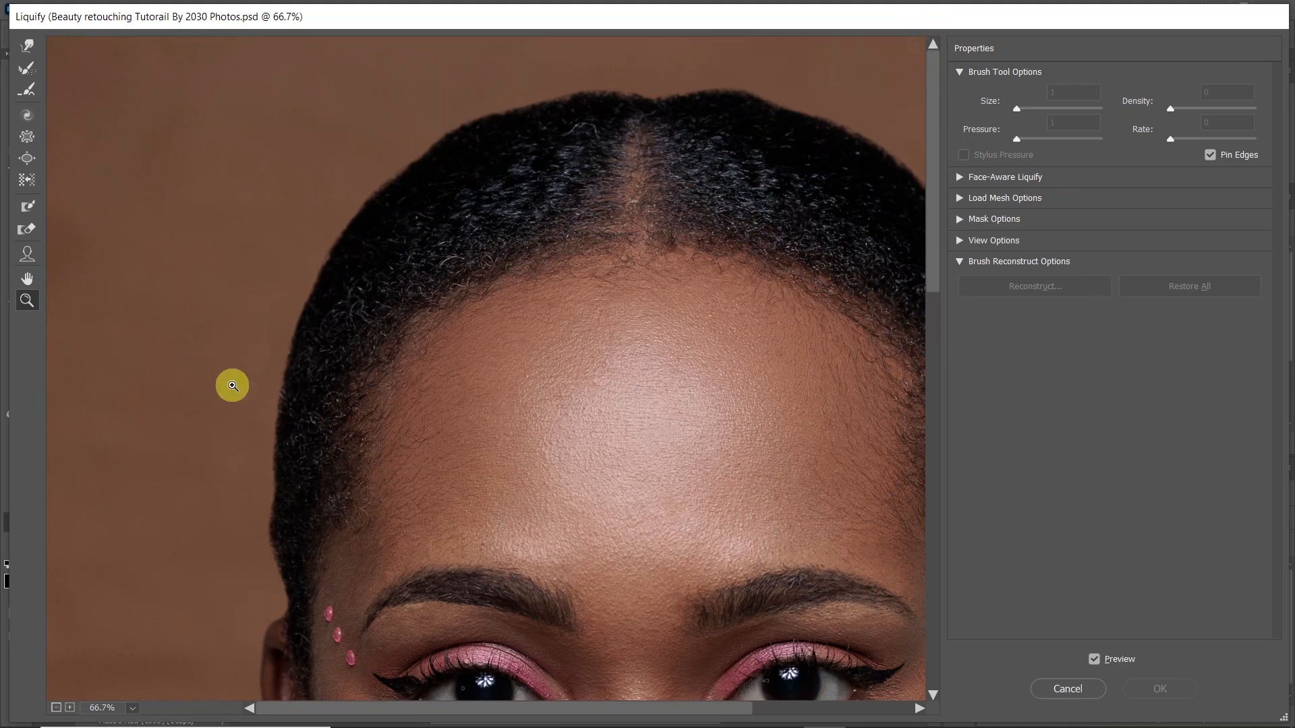
key(b)
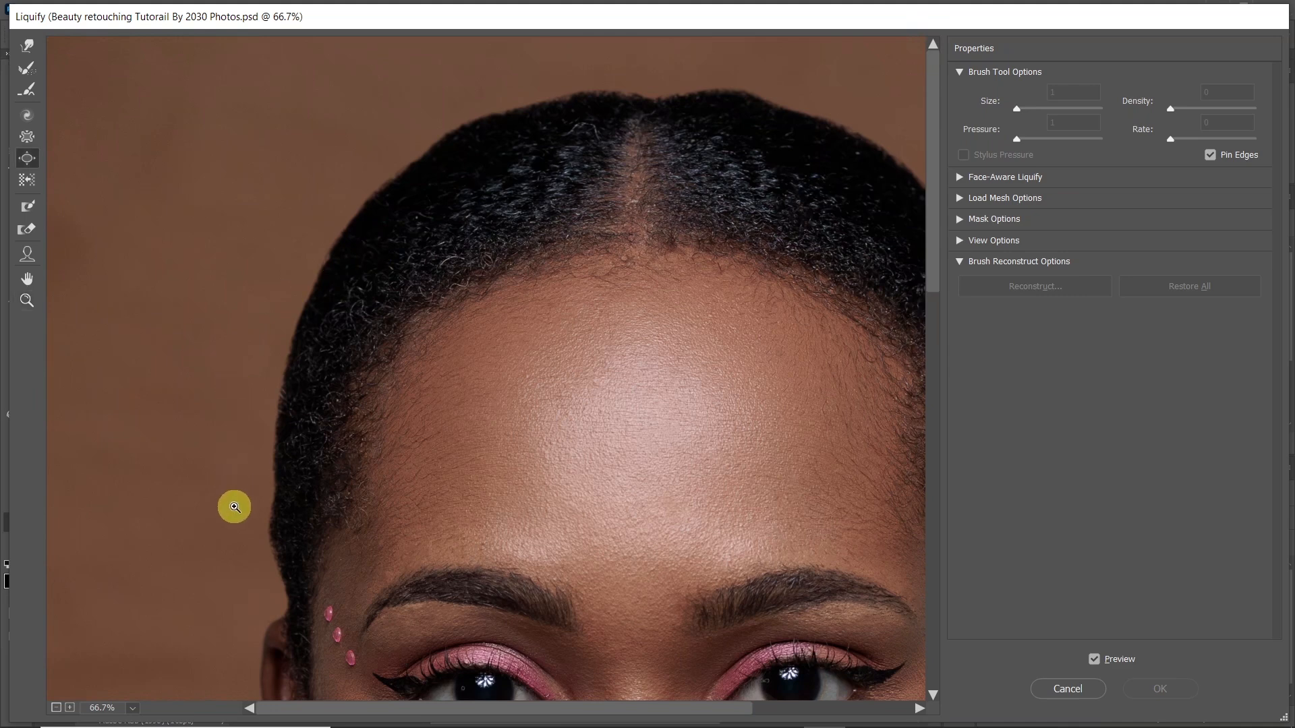
click(28, 46)
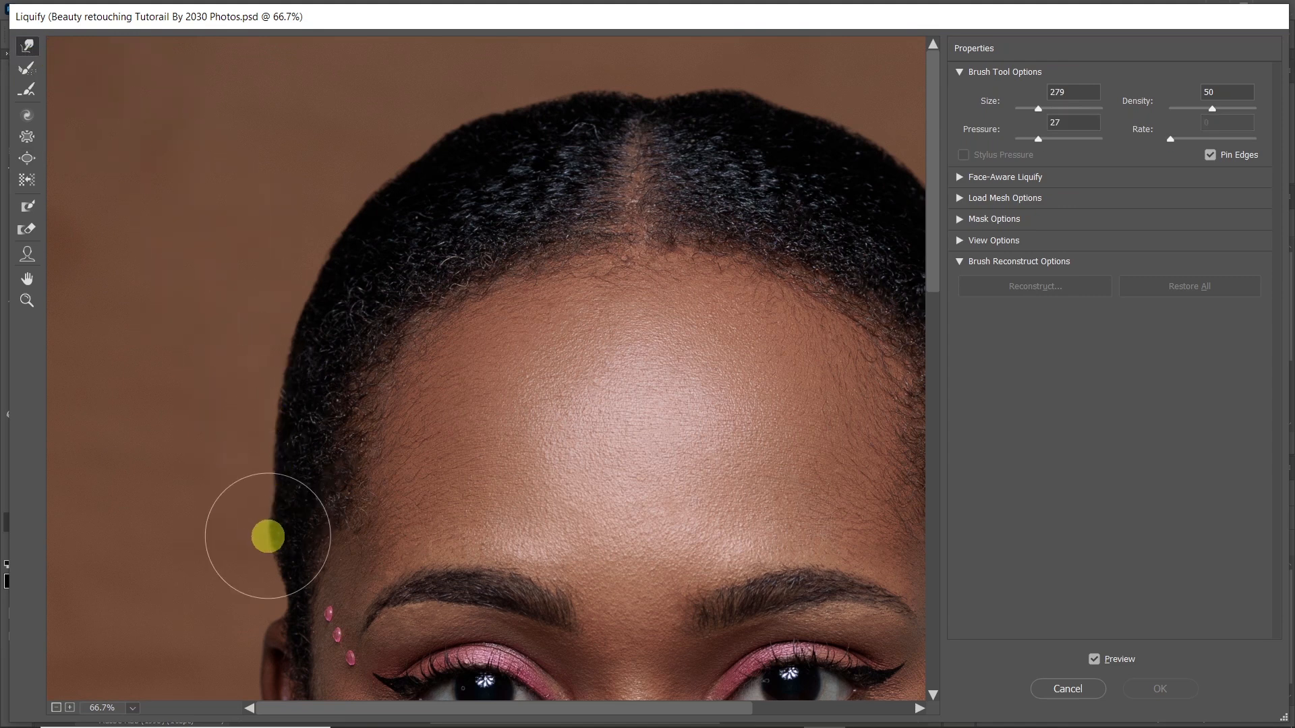
key(bracketleft)
key(bracketleft)
key(bracketleft)
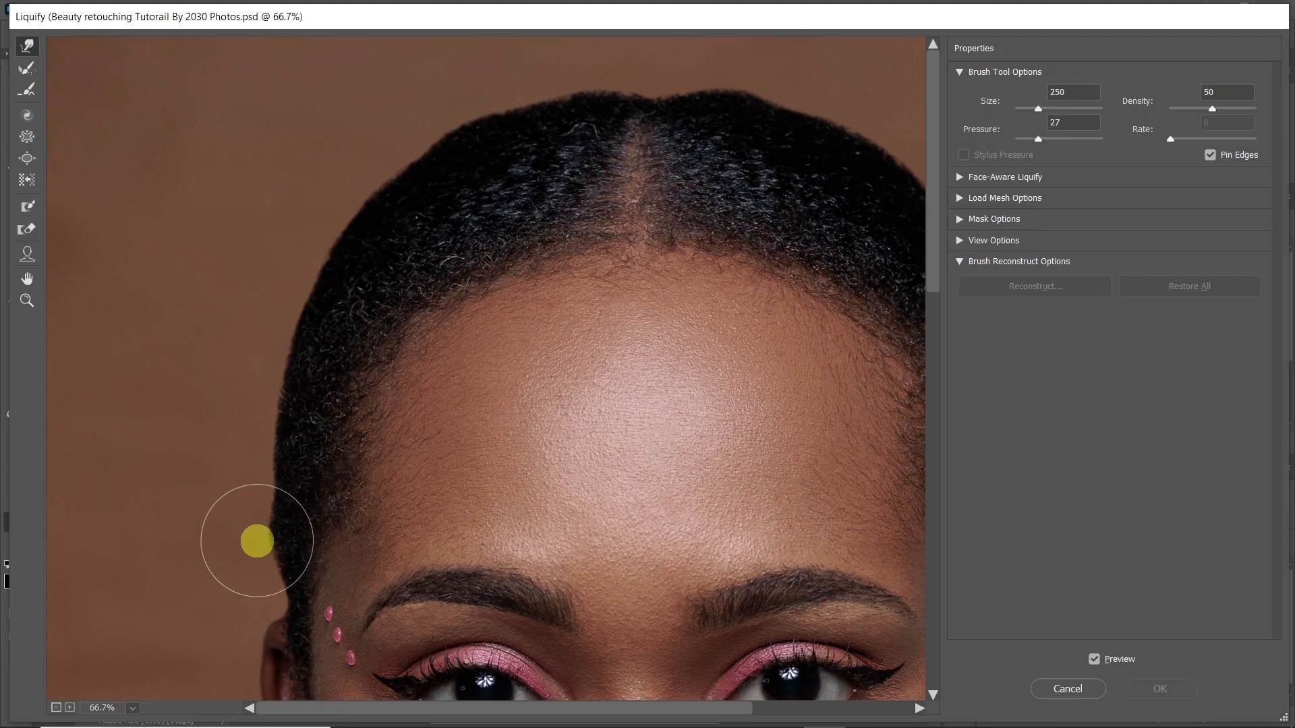
mouse_move(255, 541)
mouse_down()
mouse_move(277, 534)
mouse_move(194, 552)
mouse_up()
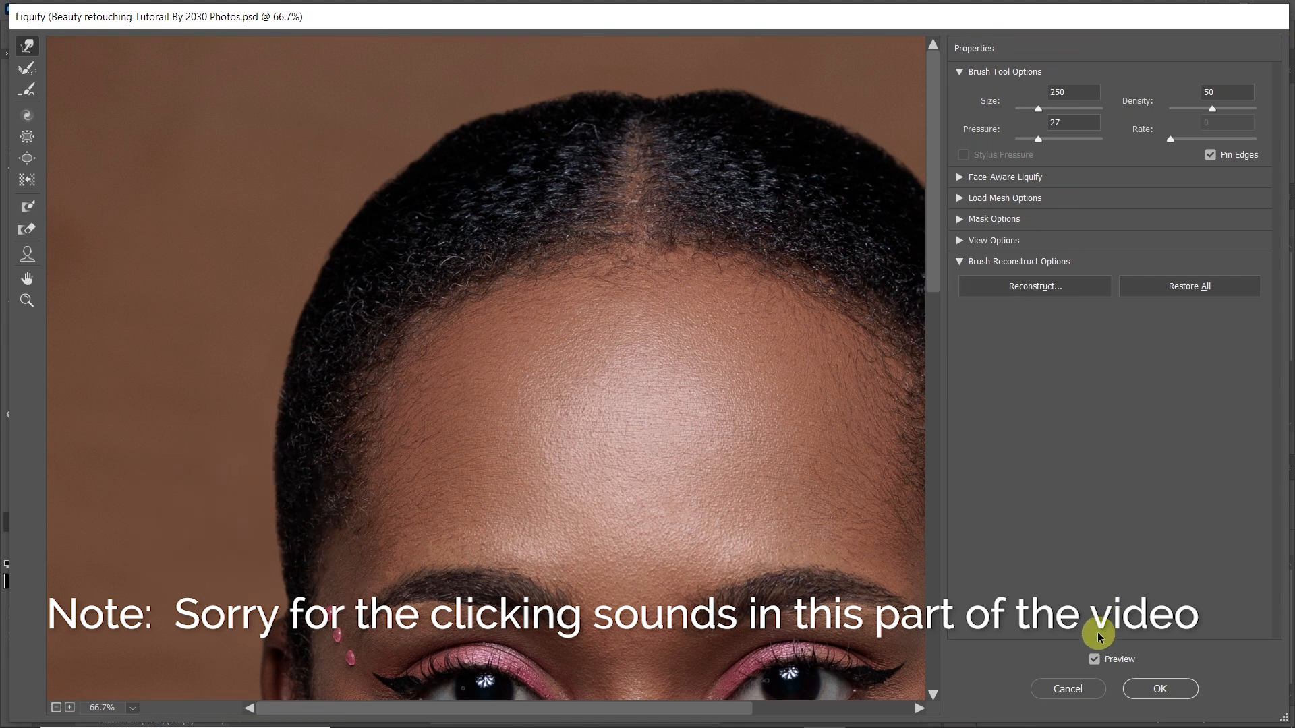
Compare the hair outline before and after the warping by switching the Liquify preview off and on
click(1095, 660)
click(1094, 661)
click(1094, 660)
click(1094, 659)
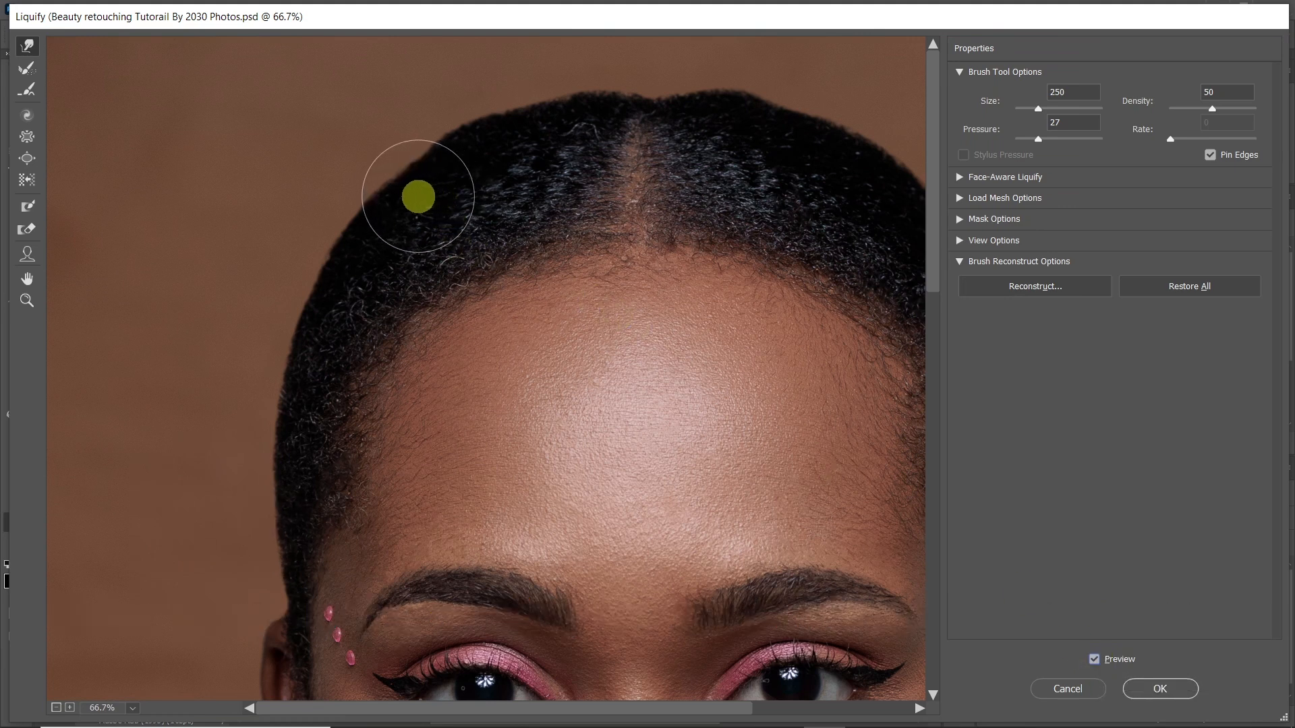
key(bracketleft)
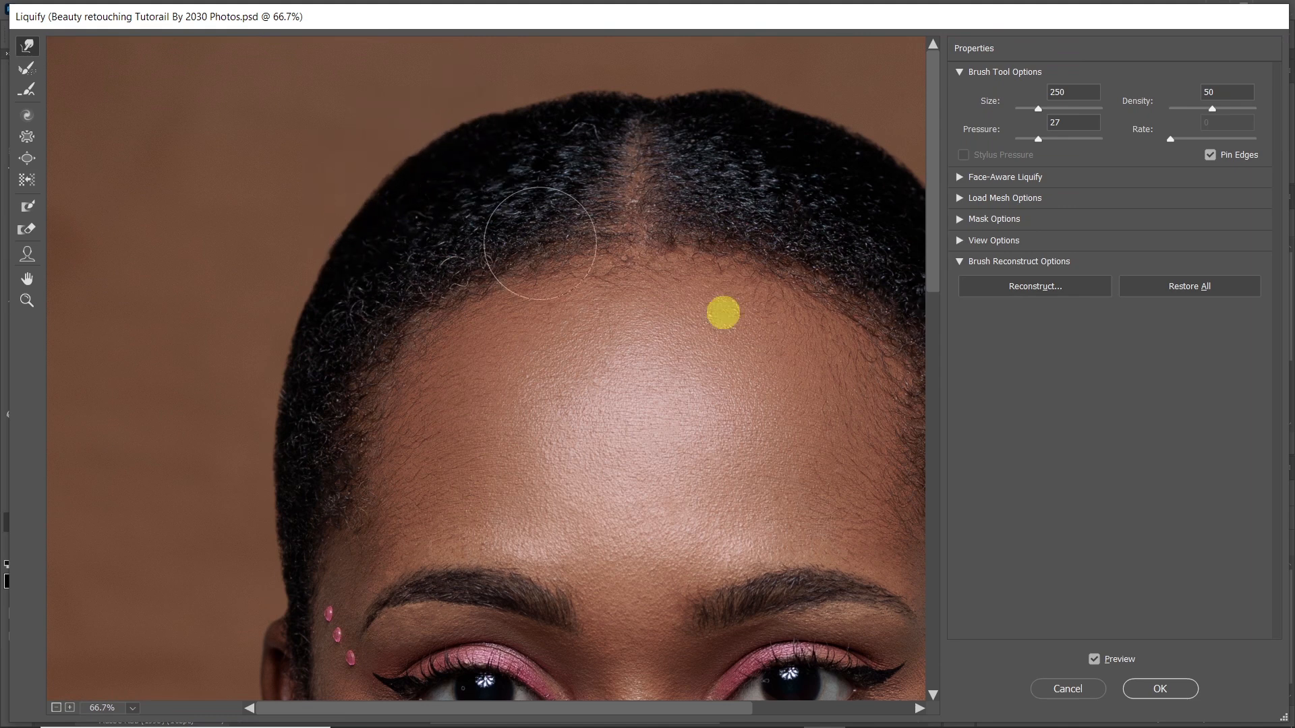
click(1096, 659)
click(1097, 656)
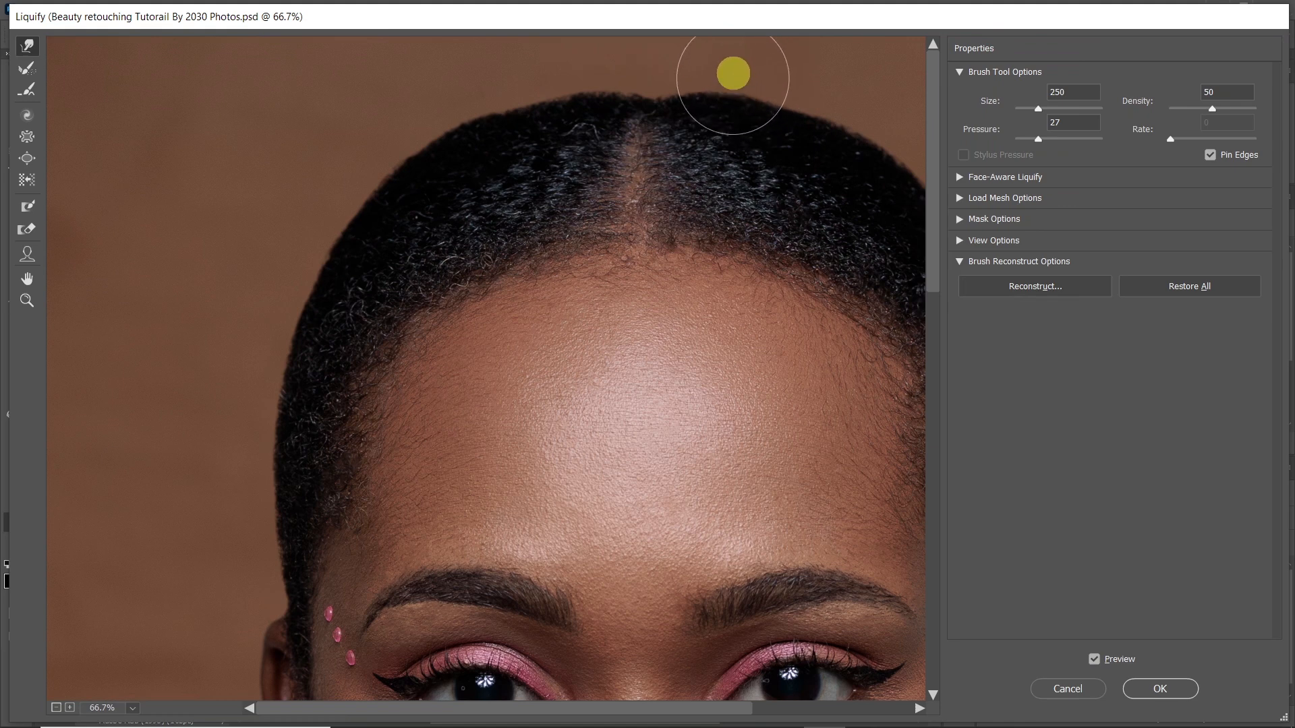
Reshape the upper hair outline on the side without face jewels using Forward Warp at brush size 250
drag(729, 164, 554, 138)
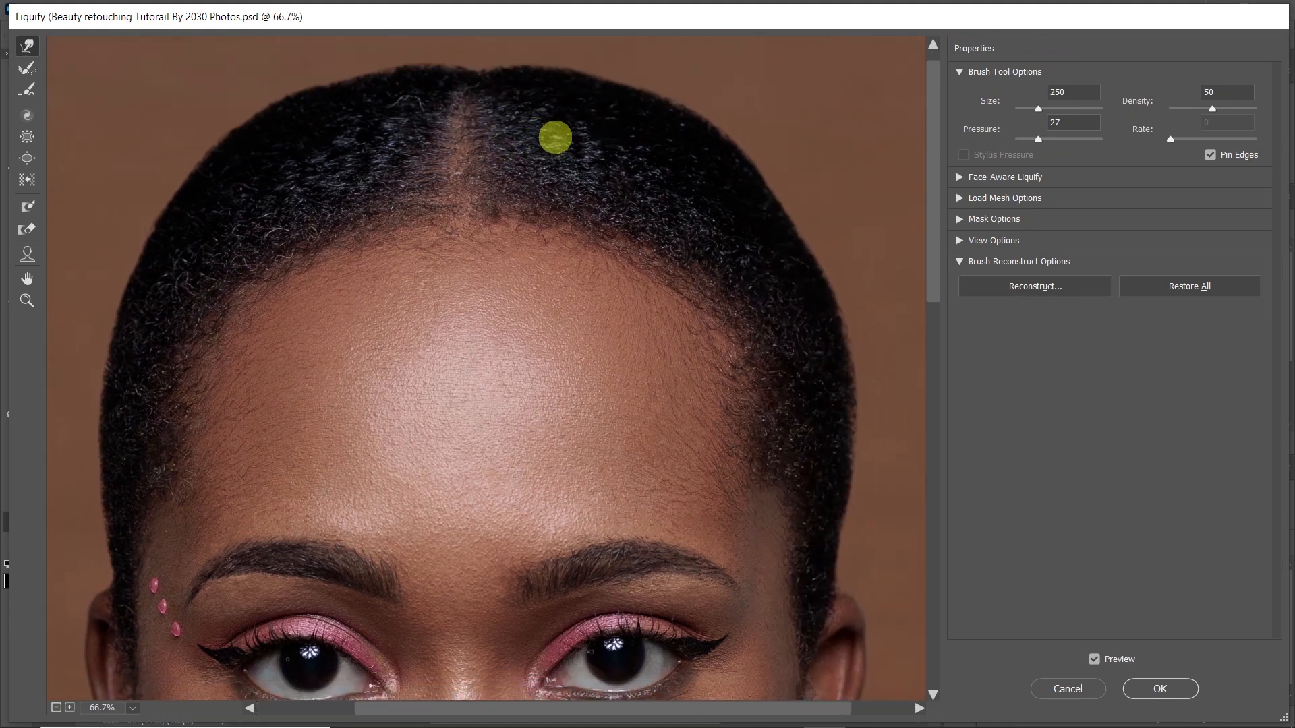
key(bracketright)
key(bracketright)
key(bracketright)
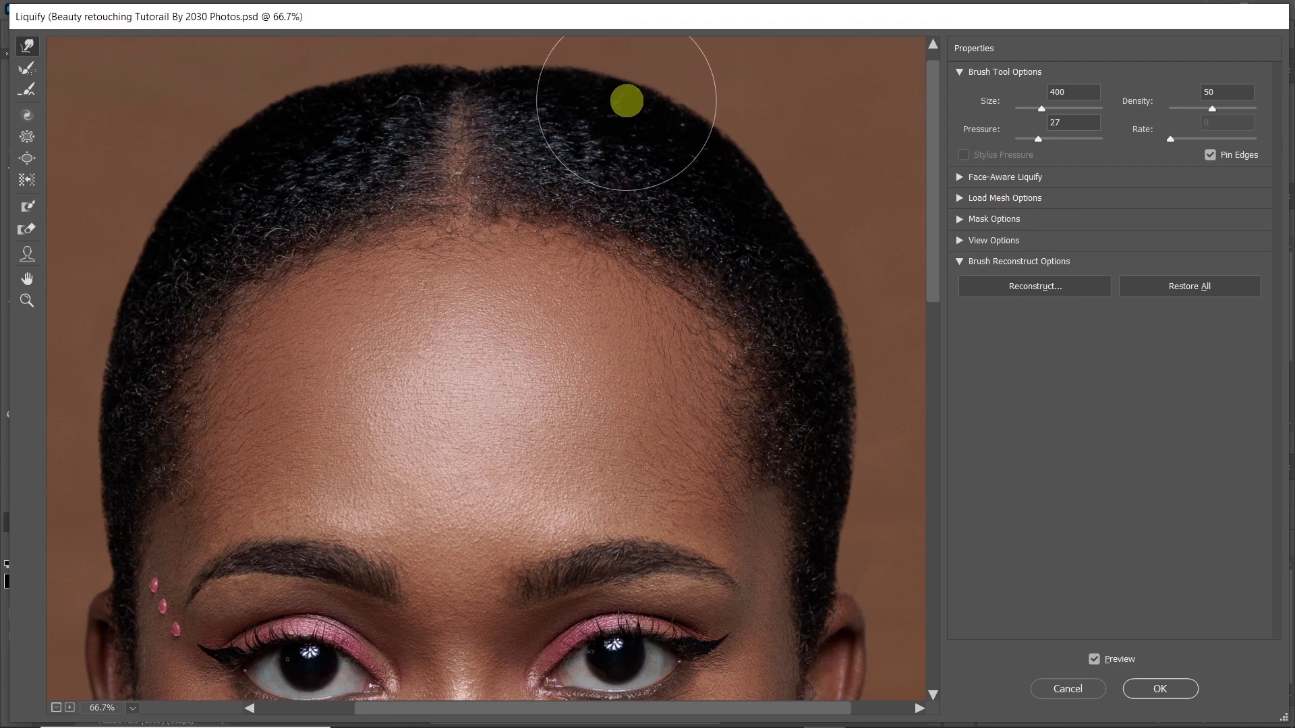
key(bracketleft)
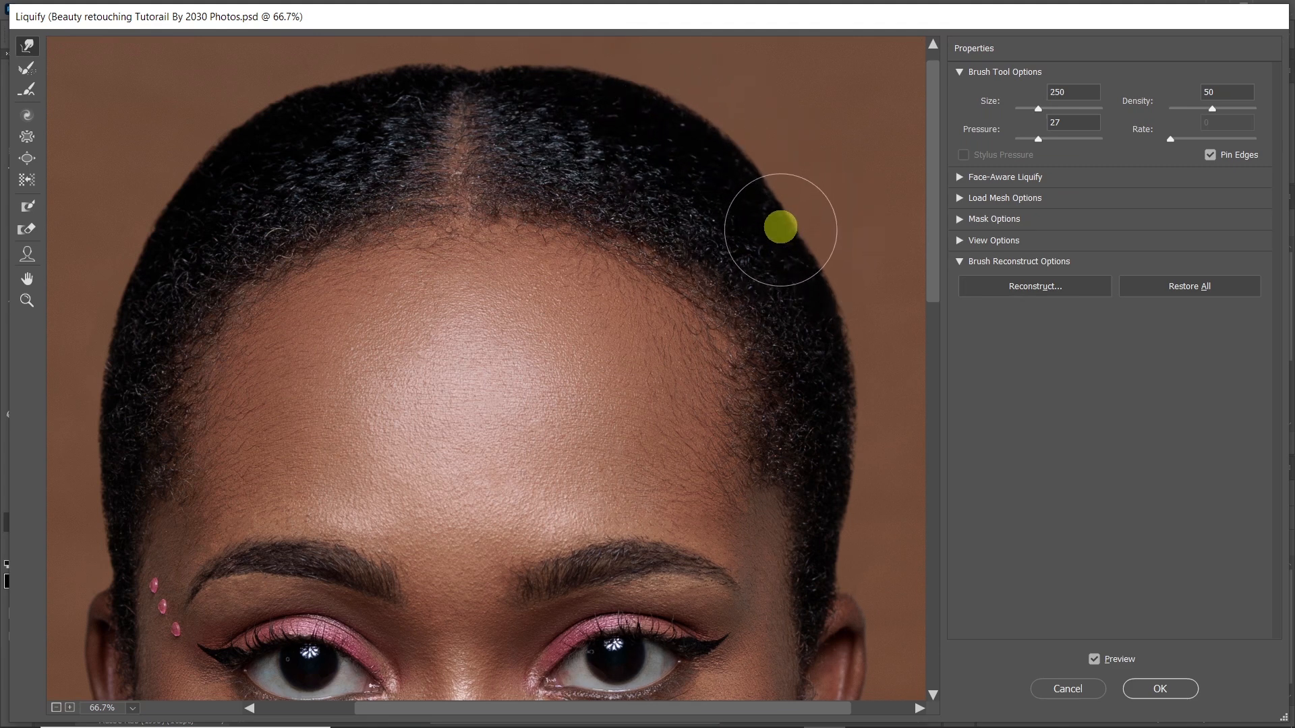
mouse_move(783, 216)
mouse_down()
mouse_move(791, 208)
mouse_move(775, 200)
mouse_up()
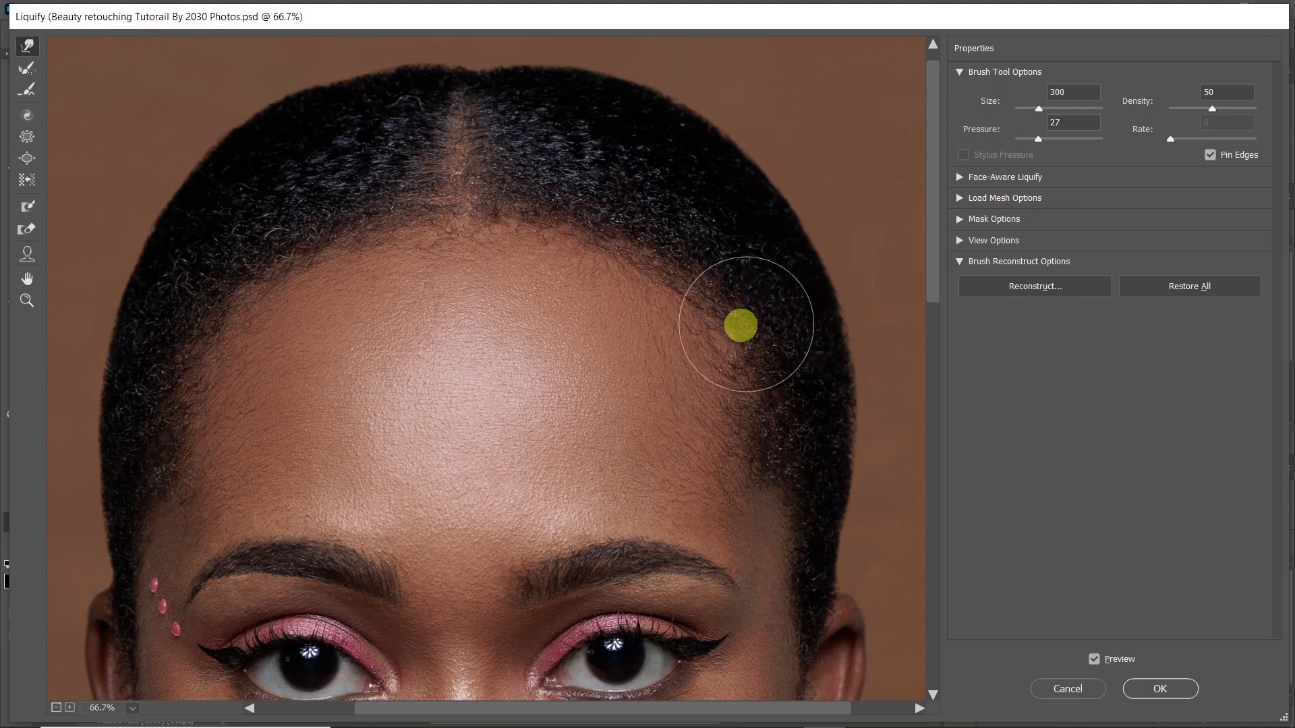
Reshape the hair's outer edge above the ear on the side without face jewels using Forward Warp at brush size 250
drag(743, 323, 593, 200)
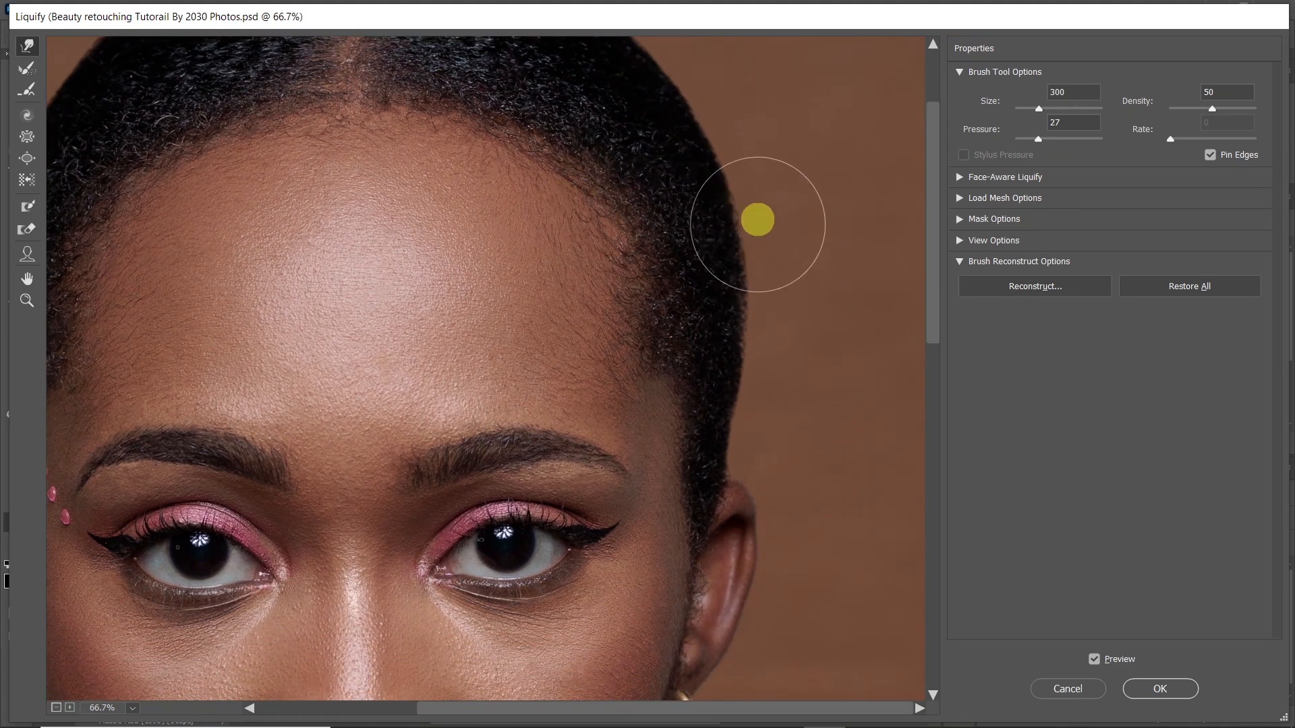
key(bracketright)
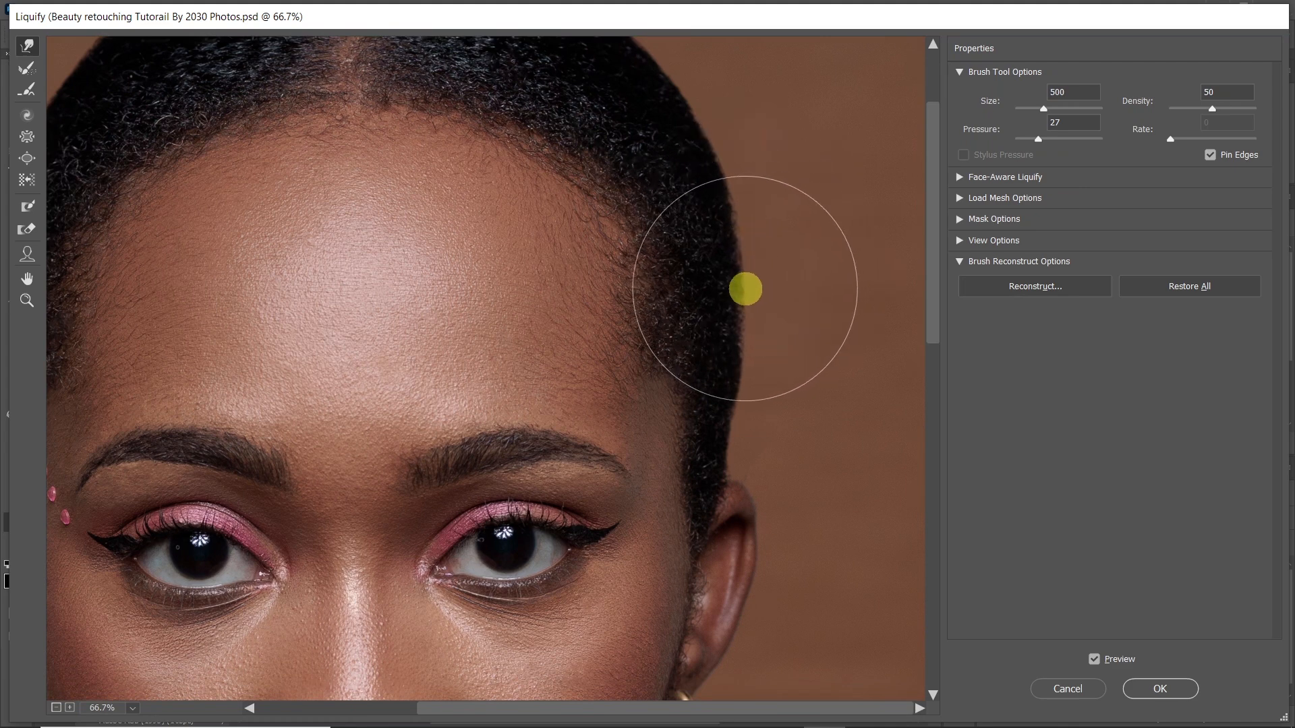
key(bracketleft)
key(bracketleft)
key(bracketleft)
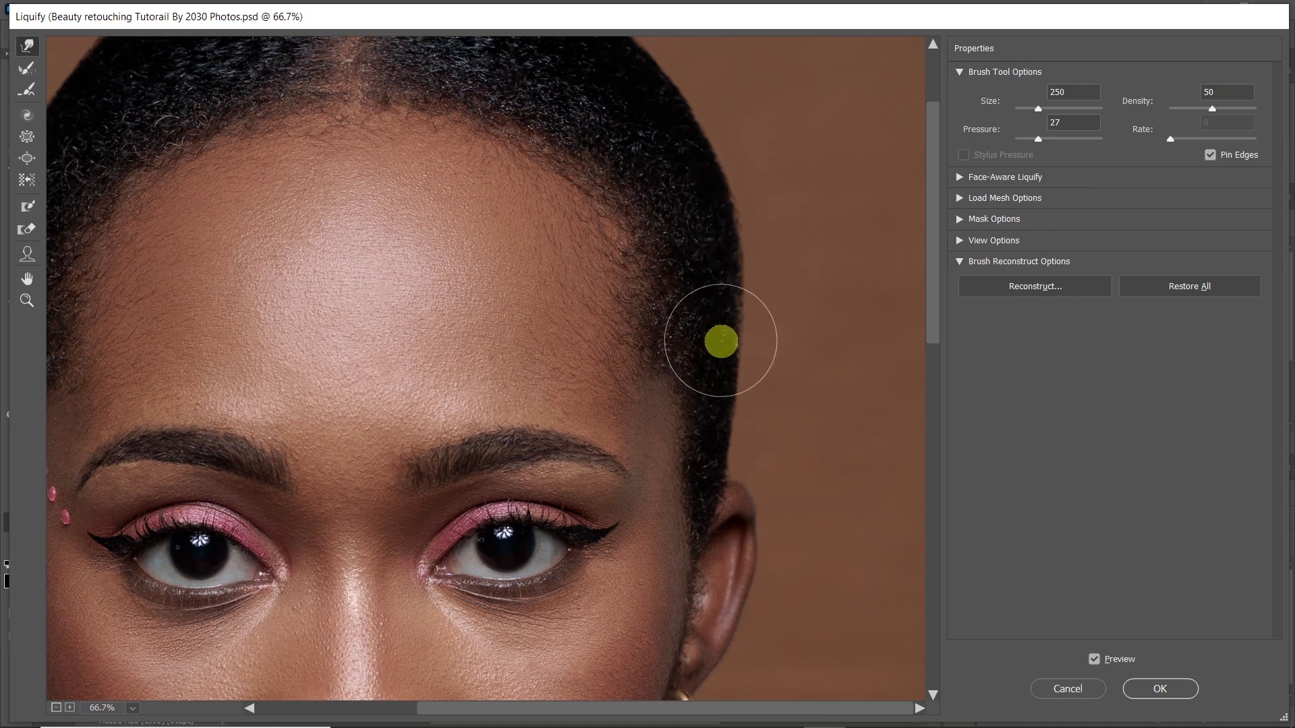
drag(709, 237, 743, 379)
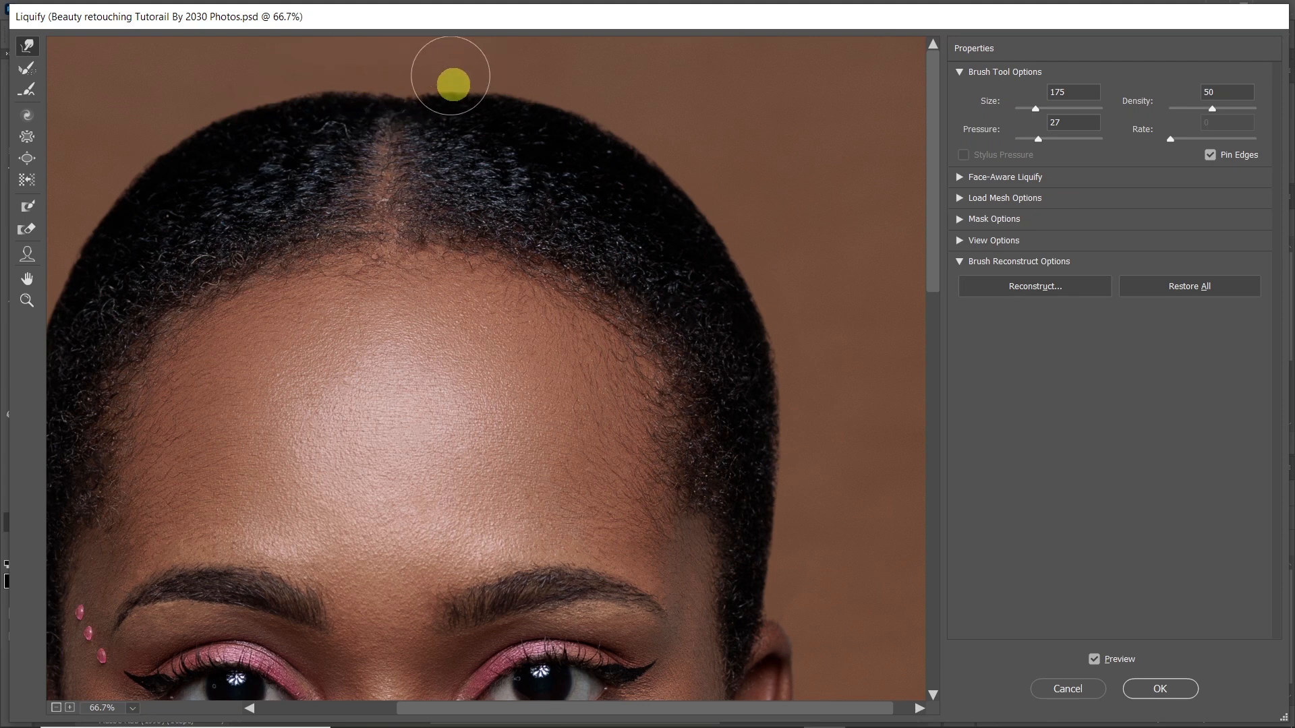
Set the Forward Warp brush size to 300 for the upper hair outline on the side without face jewels
key(space)
drag(566, 226, 567, 92)
key(z)
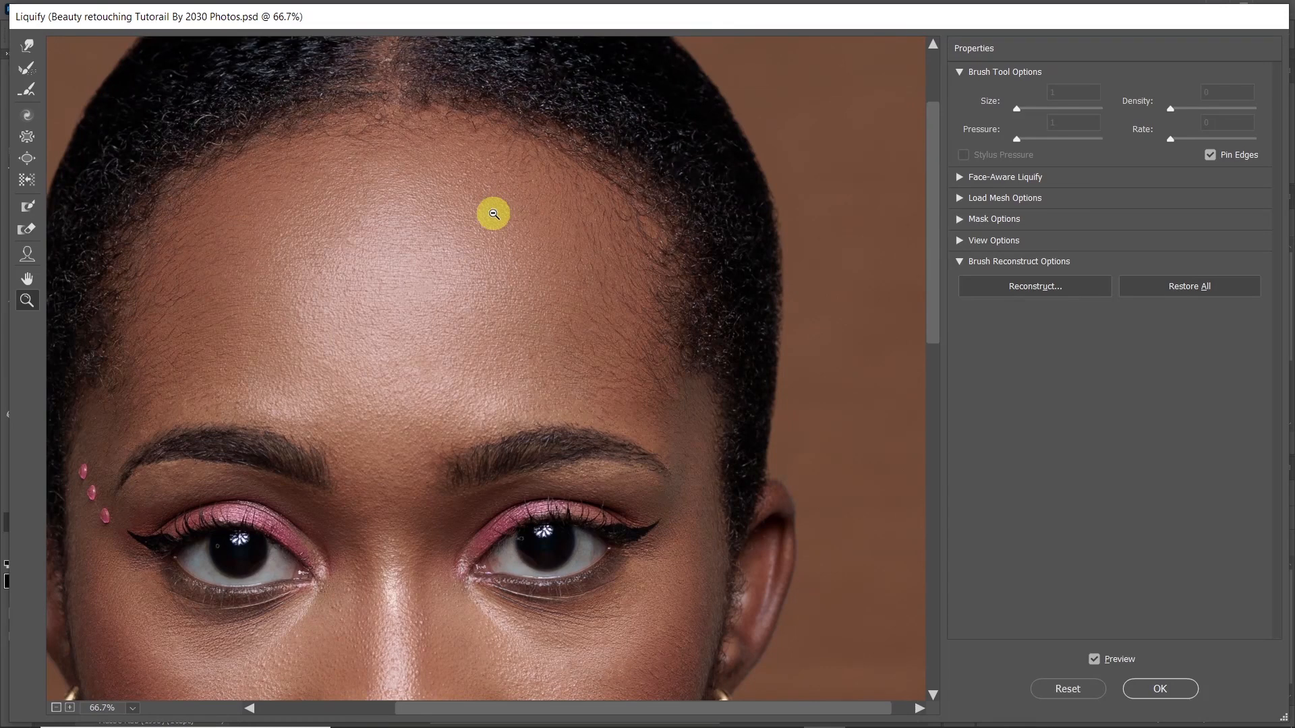
alt+click(494, 214)
alt+click(492, 212)
alt+click(495, 216)
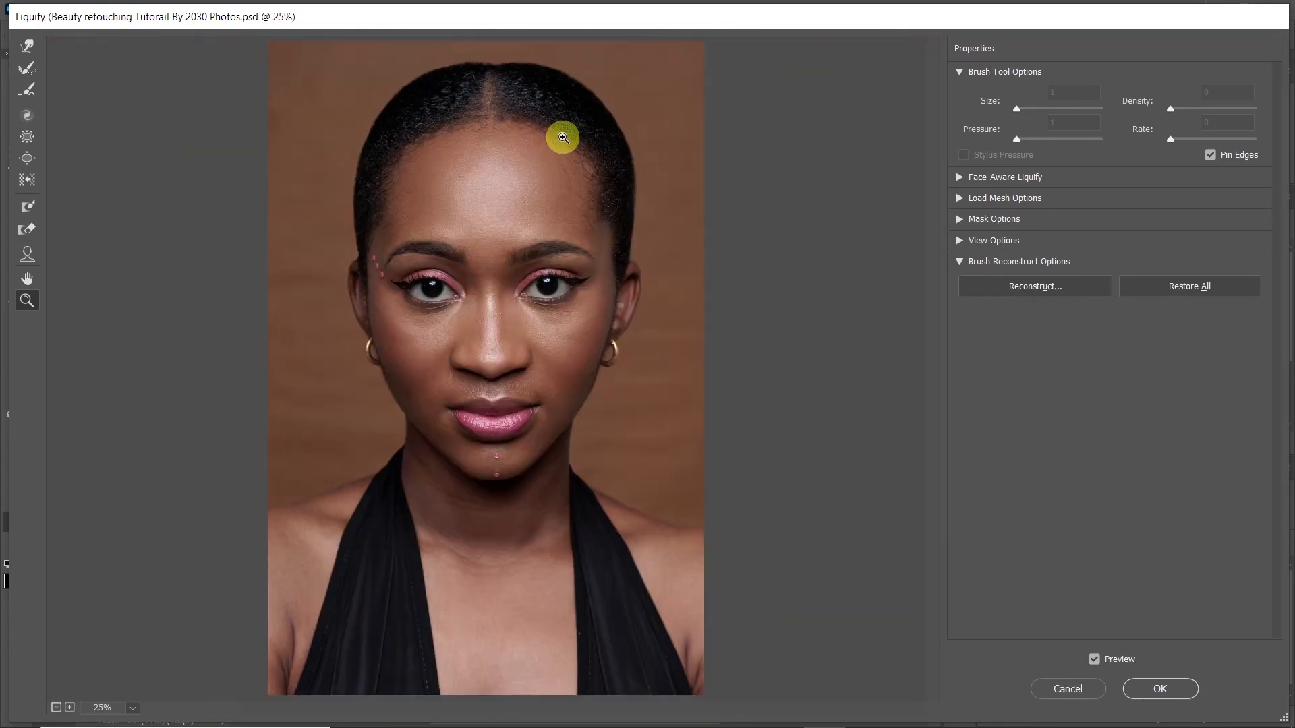
drag(639, 121, 650, 132)
alt+click(550, 273)
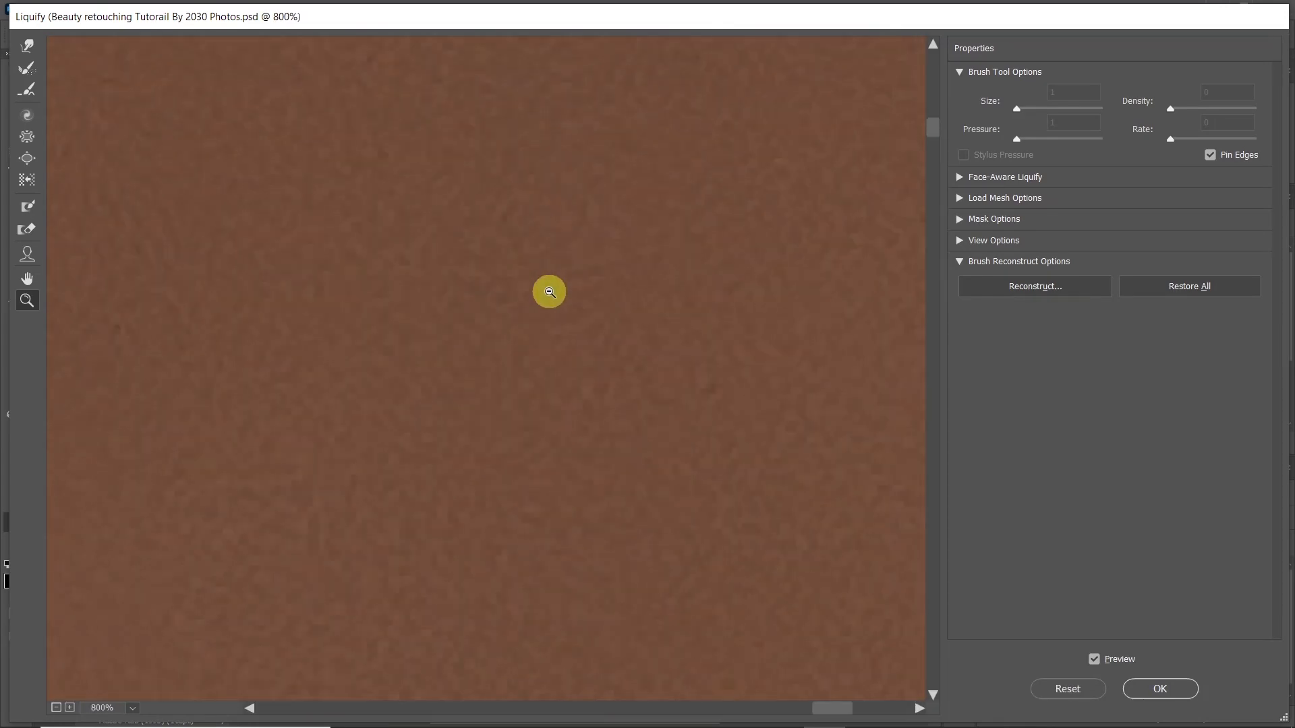
alt+click(549, 292)
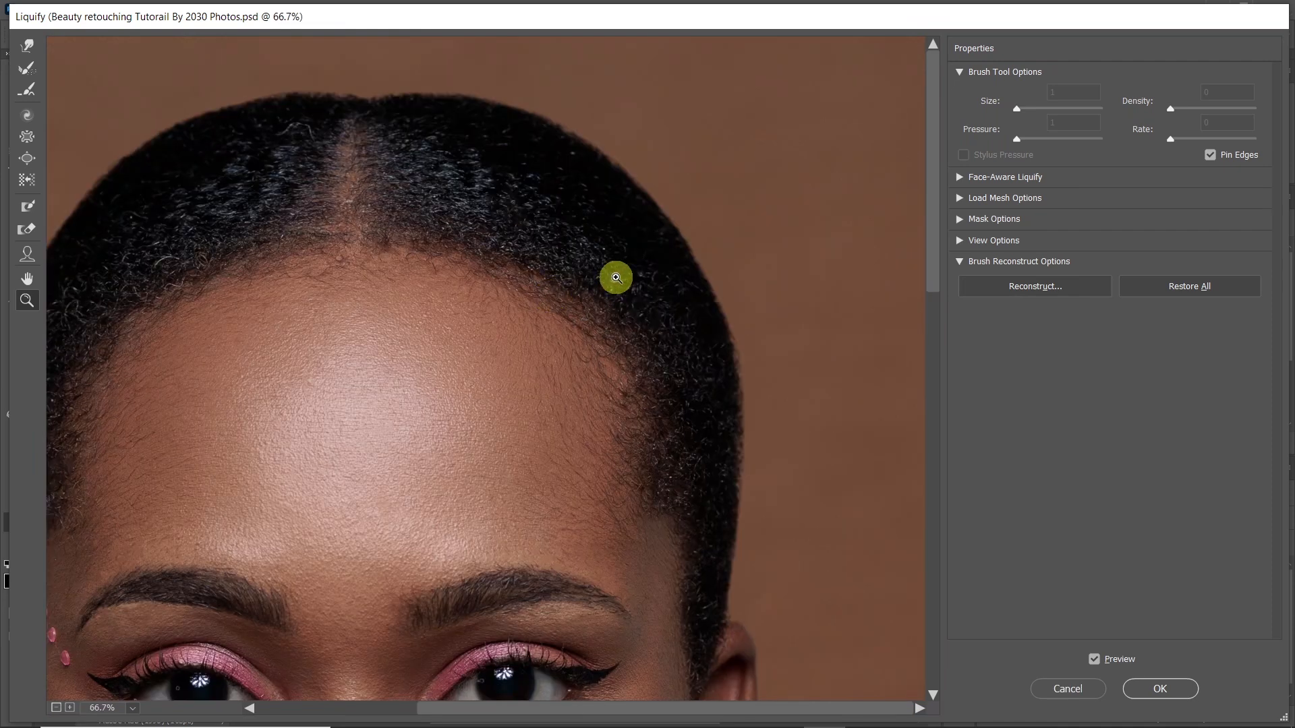
key(w)
key(bracketright)
key(bracketright)
key(bracketright)
key(bracketright)
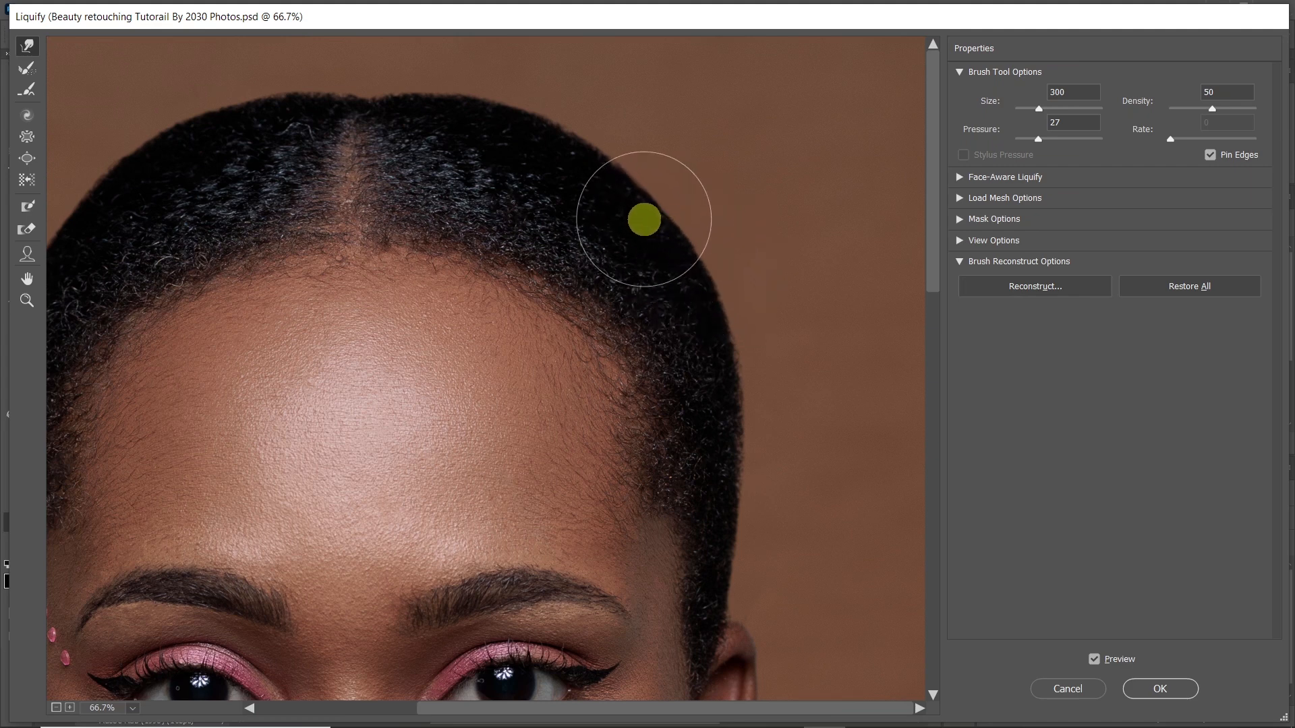
Compare the full hair outline before and after warping by switching the Liquify preview off and on several times
key(z)
alt+click(552, 292)
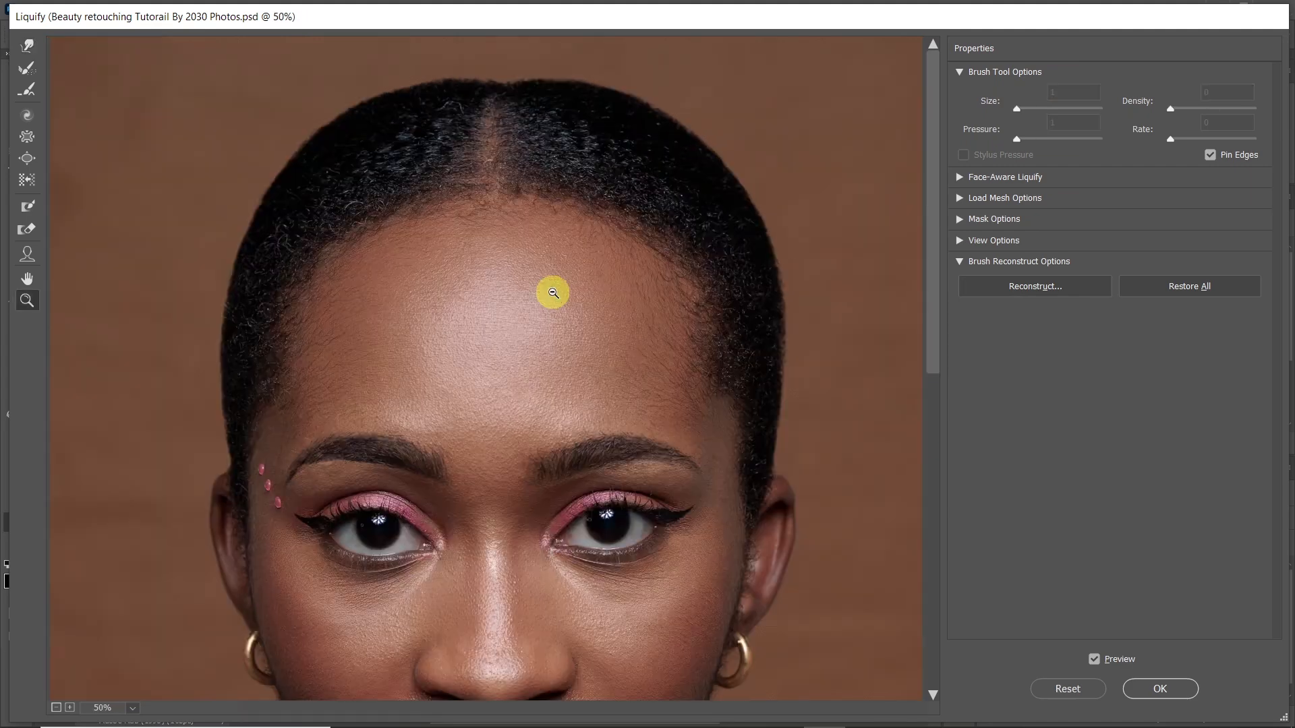
alt+click(553, 292)
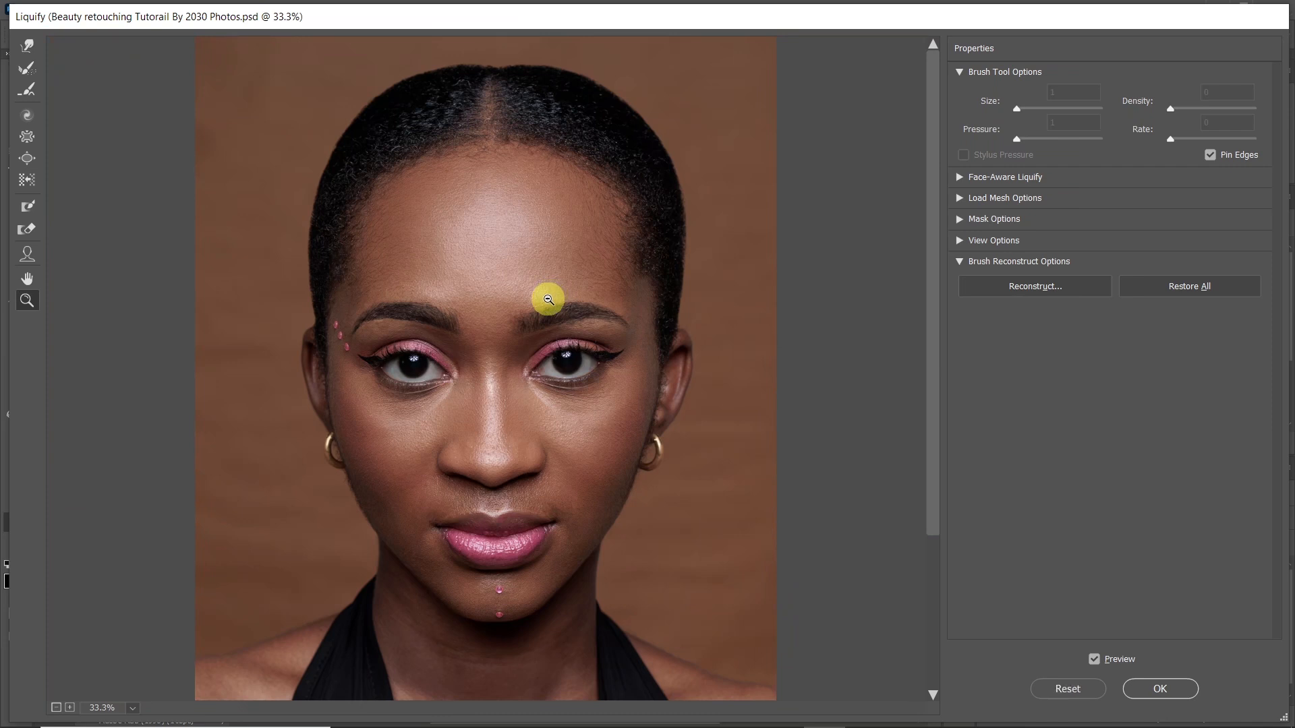
click(1094, 660)
click(1094, 659)
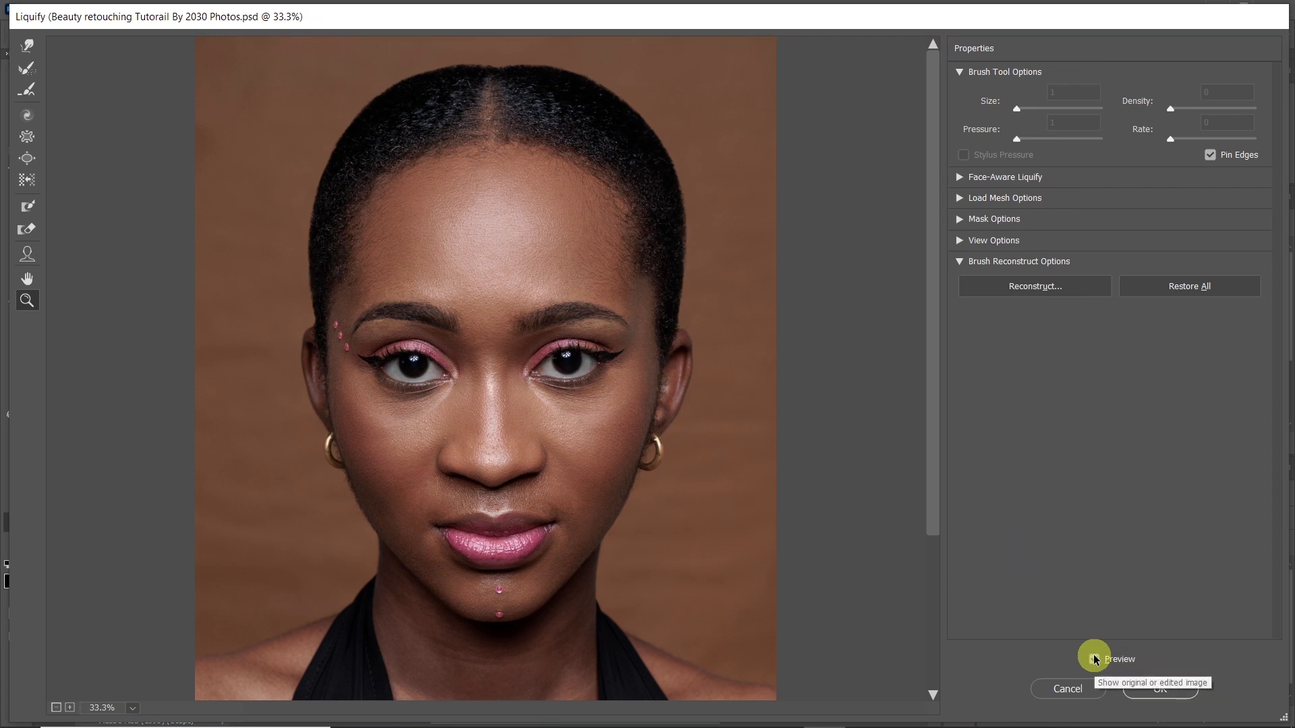
click(1094, 659)
click(1095, 660)
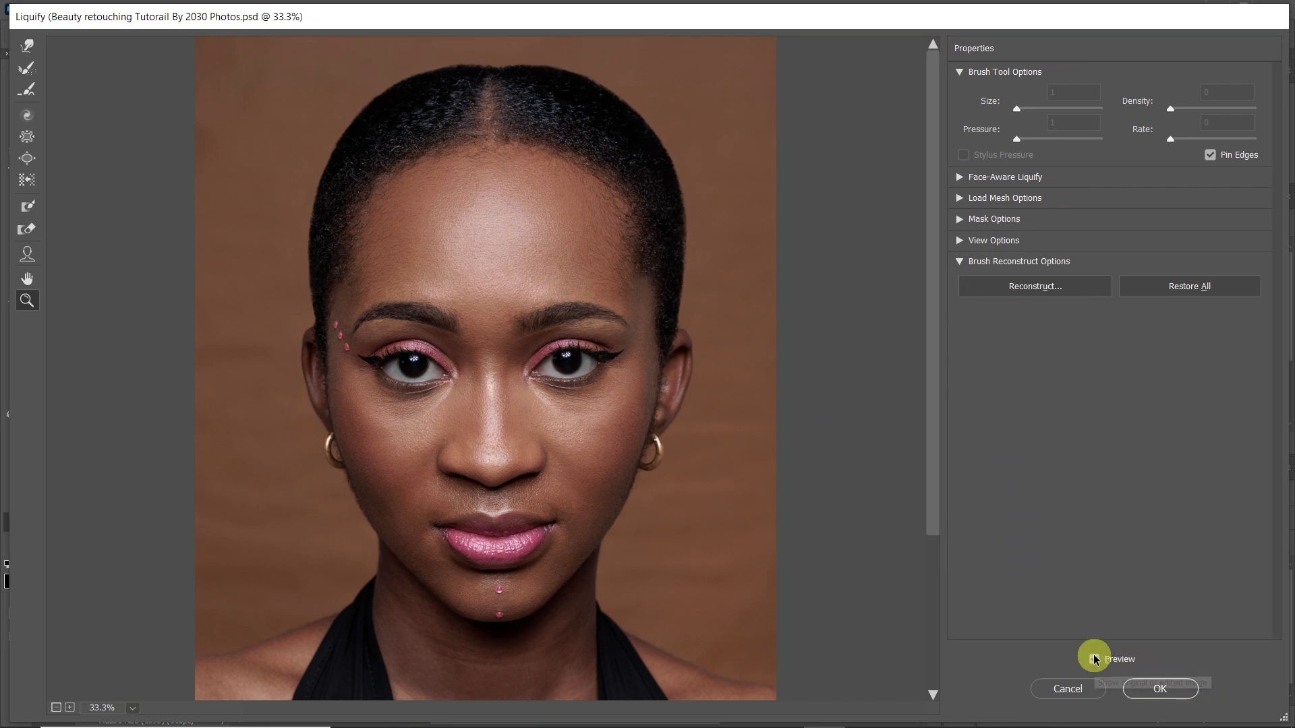
click(1095, 660)
click(1095, 659)
click(1094, 660)
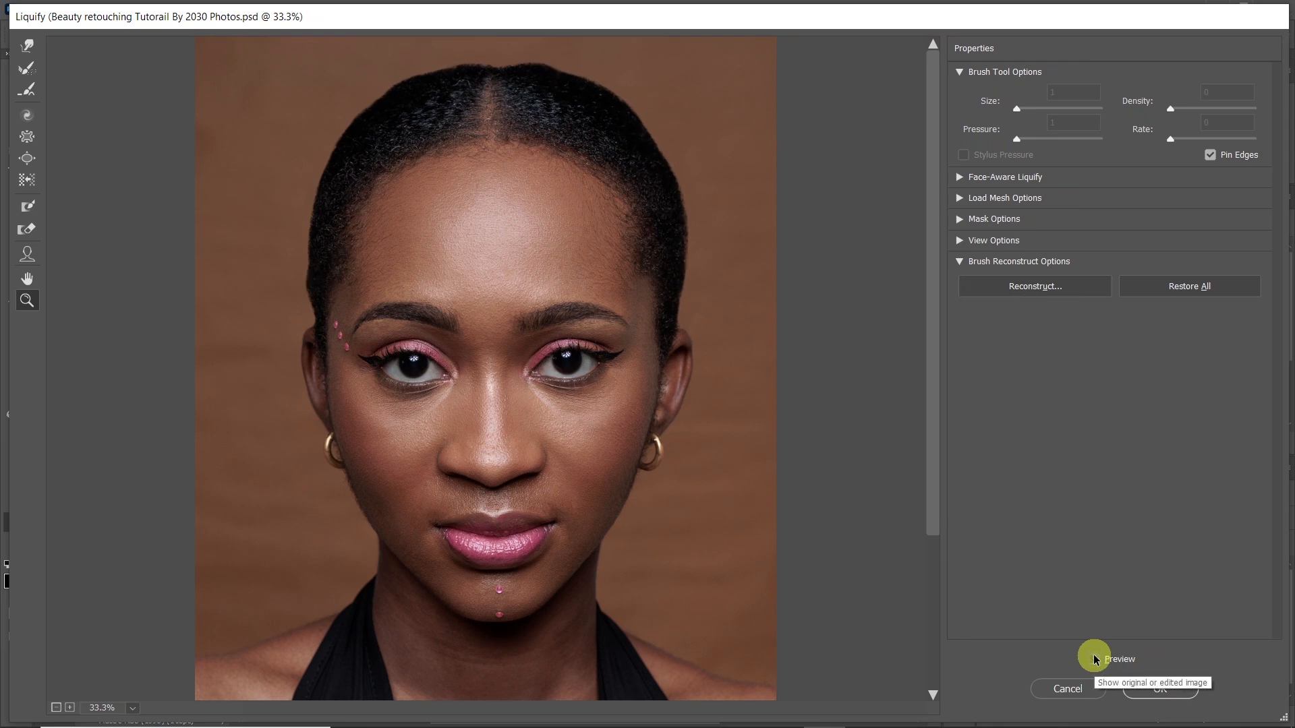
click(1095, 659)
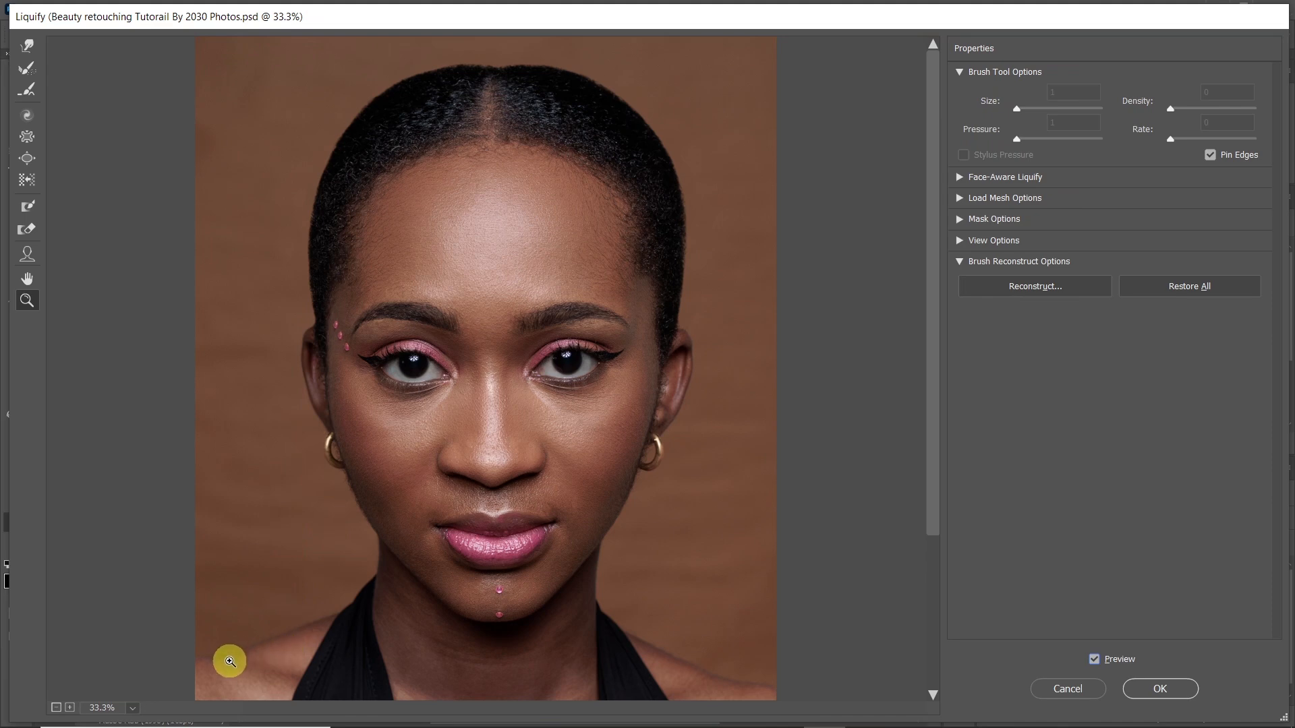
Even out the shoulder line on the jewelled side with Forward Warp at brush size 600
key(w)
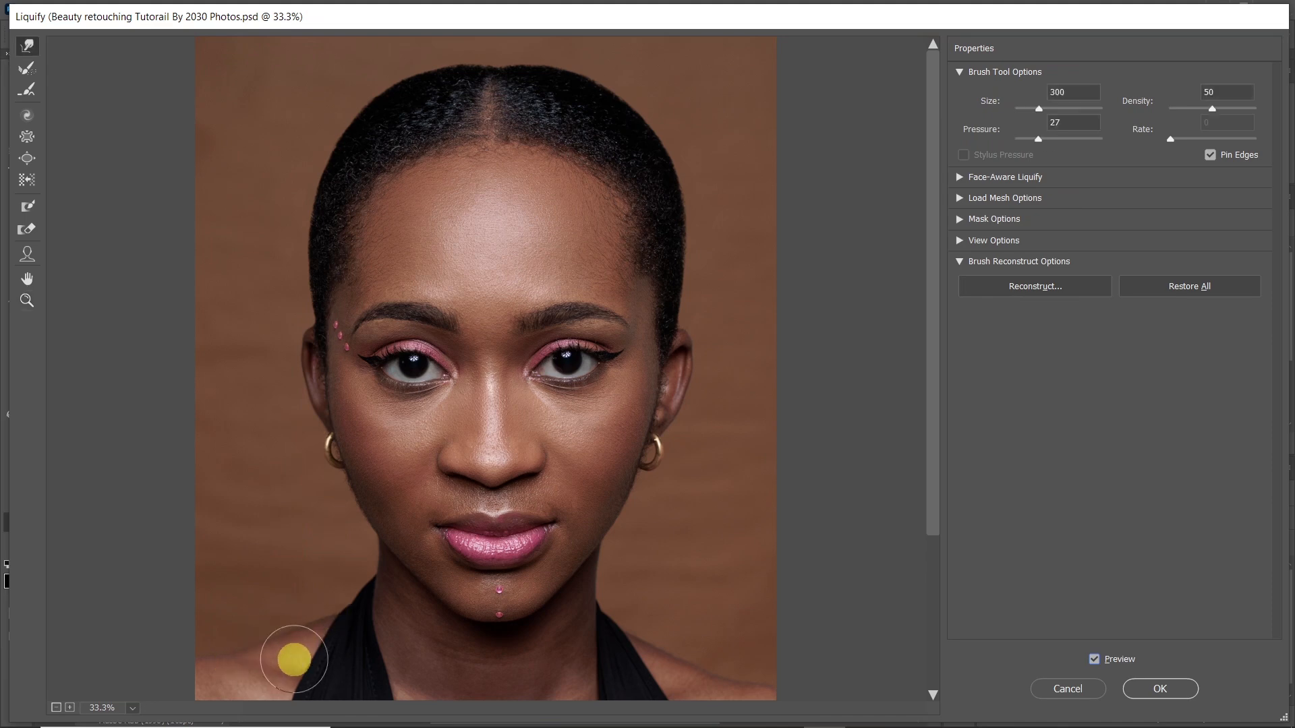
key(z)
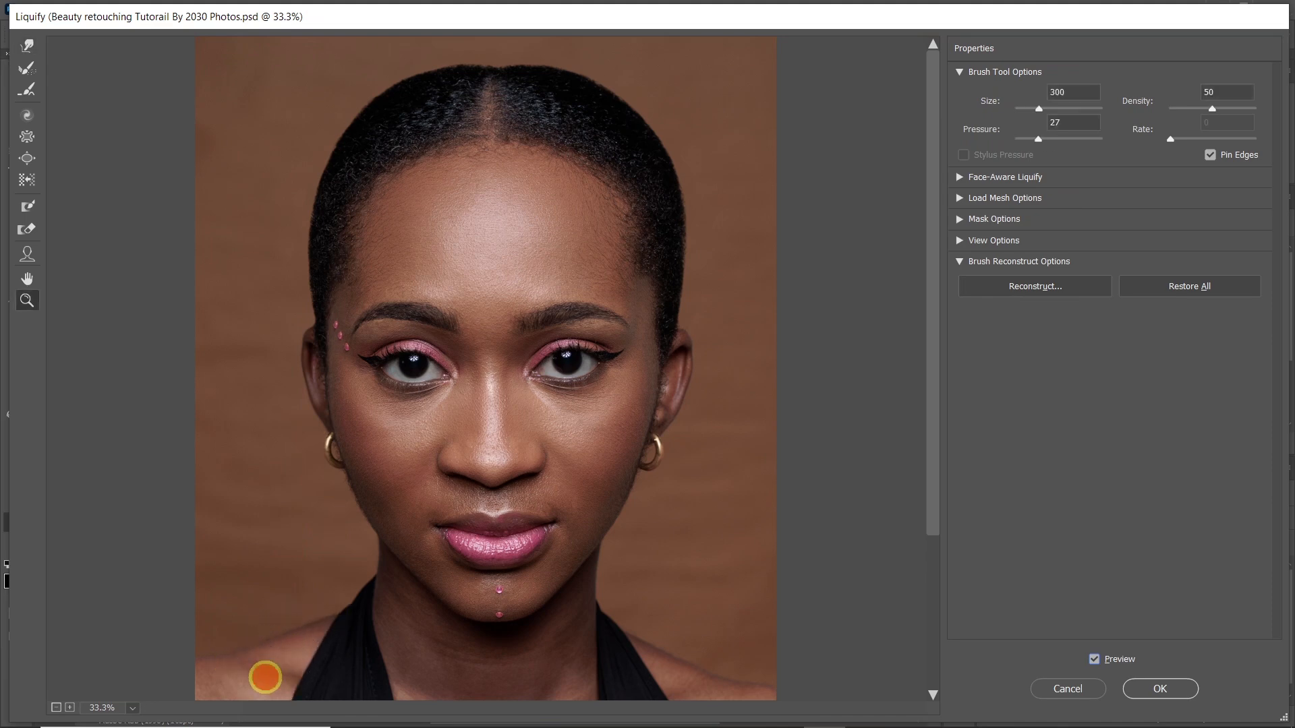
click(263, 676)
drag(144, 482, 355, 571)
drag(159, 437, 168, 455)
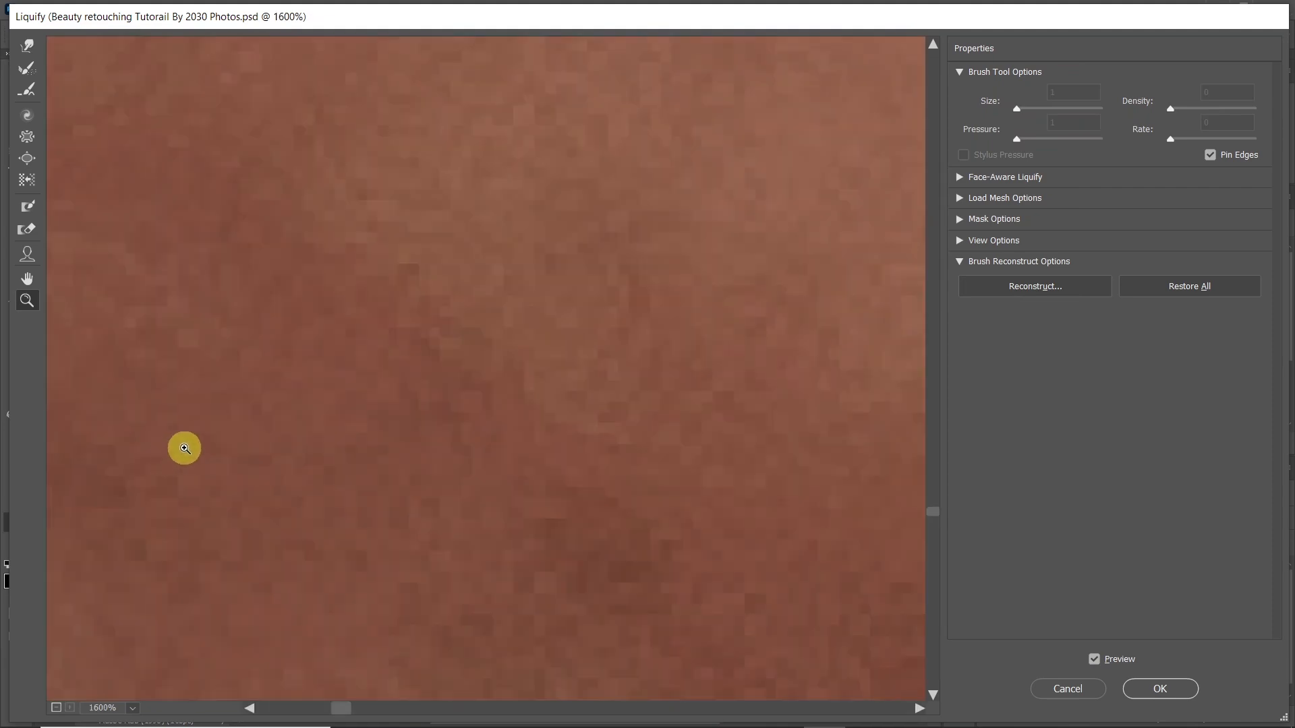
alt+click(184, 449)
alt+click(188, 440)
alt+click(192, 442)
alt+click(202, 449)
alt+click(207, 450)
alt+click(209, 450)
alt+click(211, 450)
alt+click(212, 453)
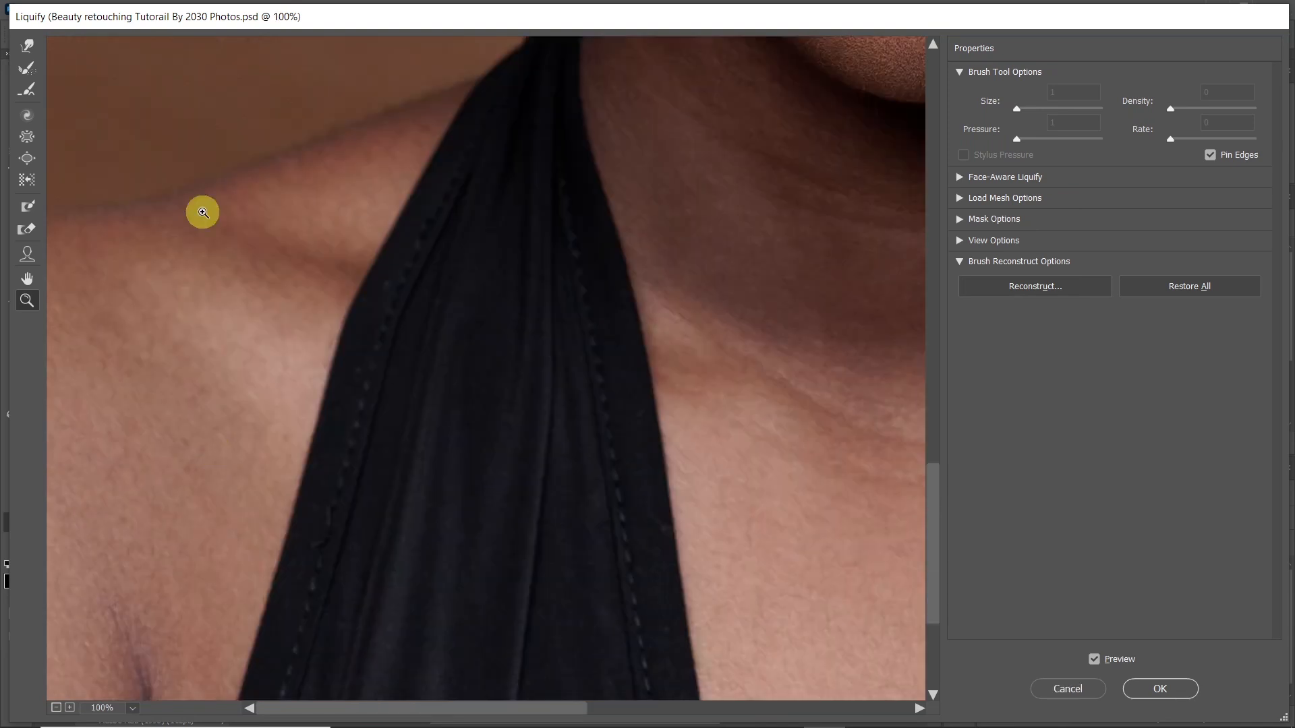
scroll(182, 270, up, 5)
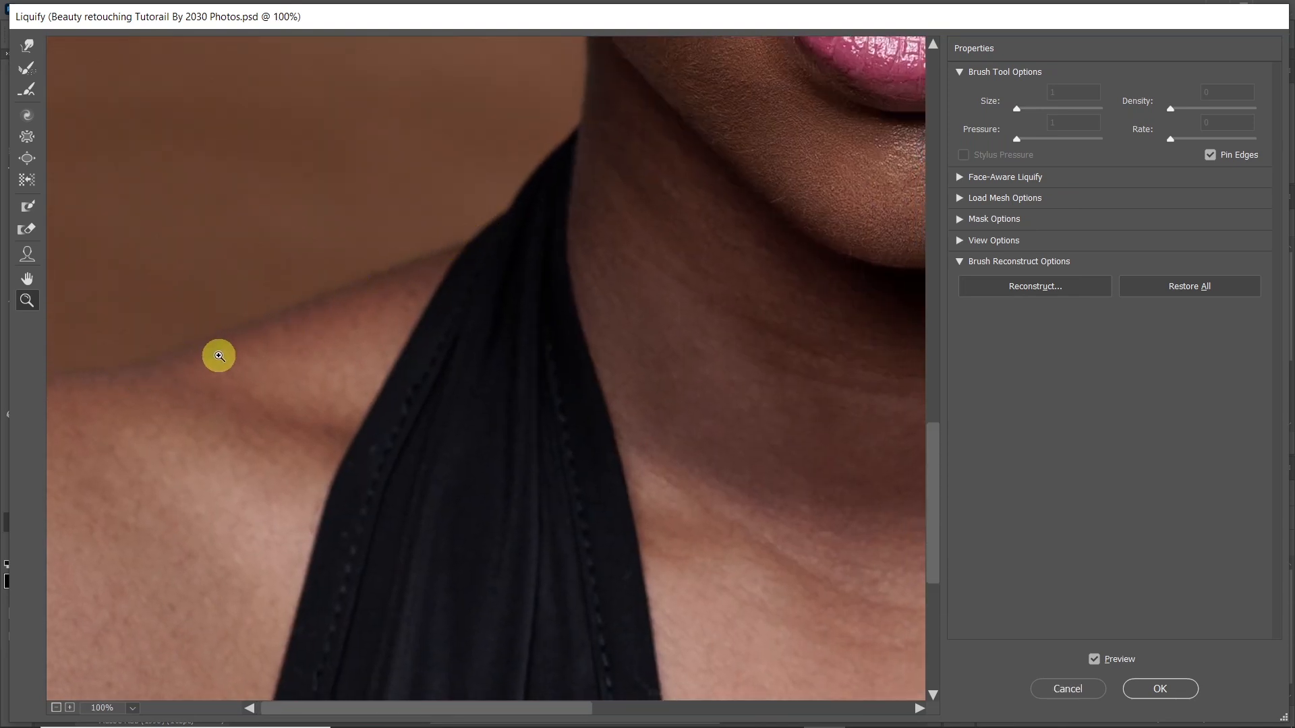
key(w)
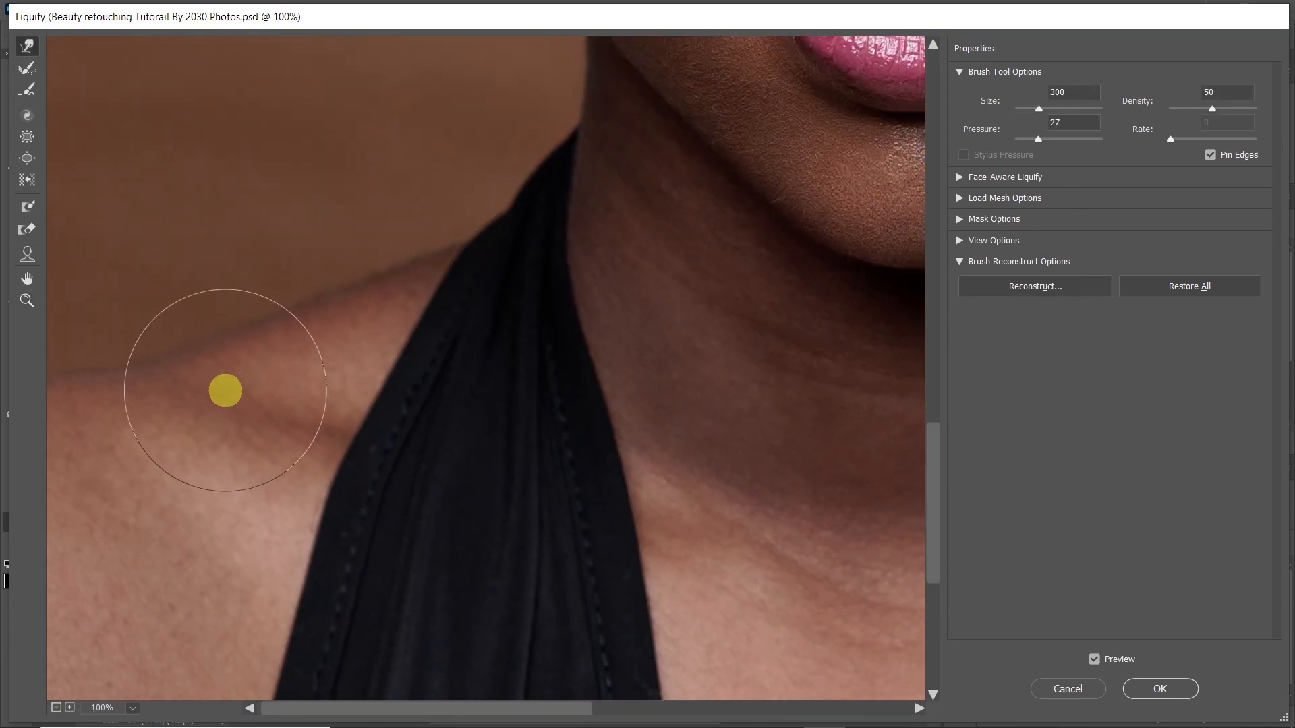
key(bracketright)
key(bracketright)
key(bracketright)
key(bracketright)
key(bracketright)
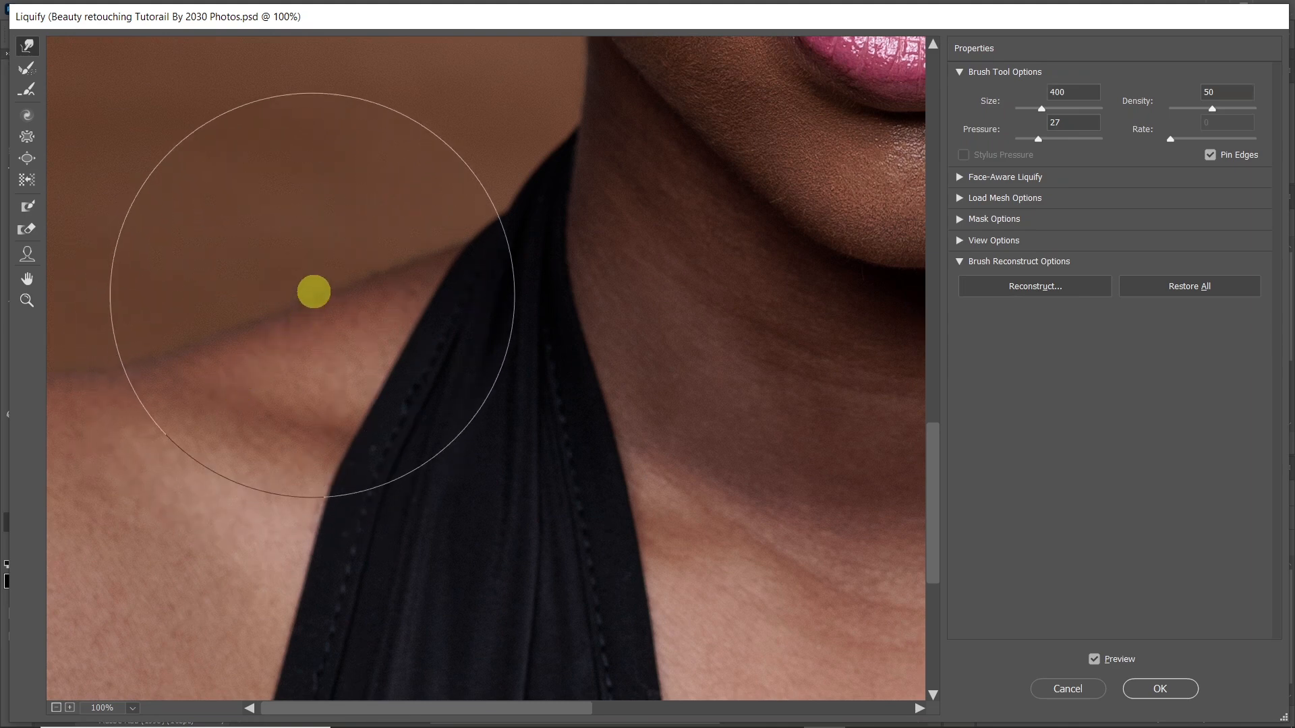
mouse_move(323, 271)
mouse_down()
mouse_move(326, 306)
mouse_move(355, 261)
mouse_move(355, 277)
mouse_move(292, 315)
mouse_up()
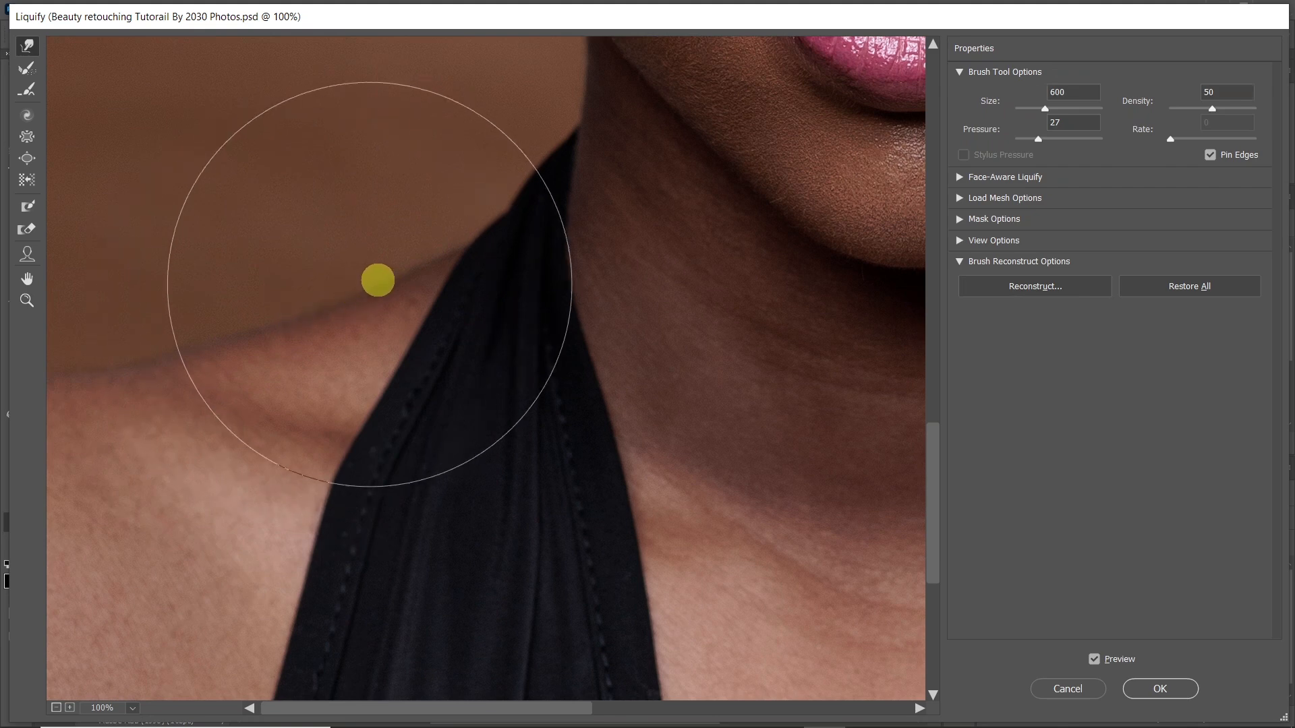
Even out the shoulder line on the side without face jewels with Forward Warp at brush size 600
key(z)
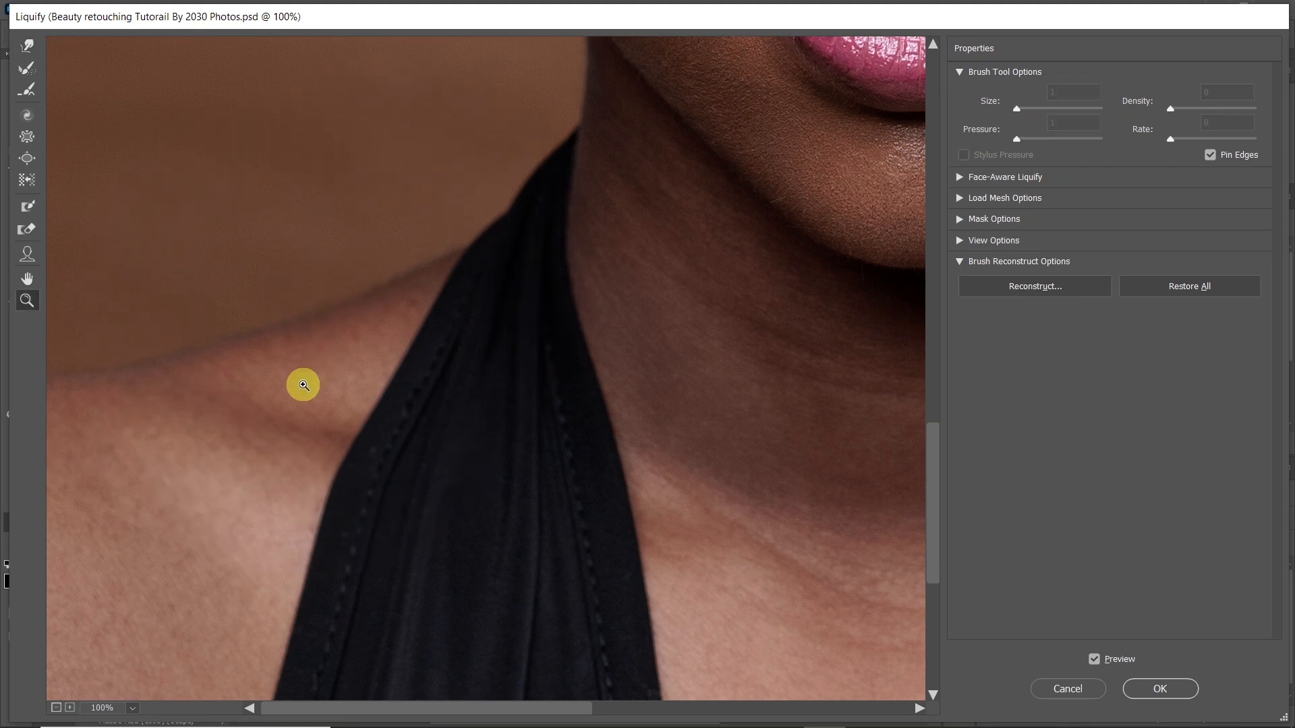
alt+click(301, 398)
alt+click(300, 398)
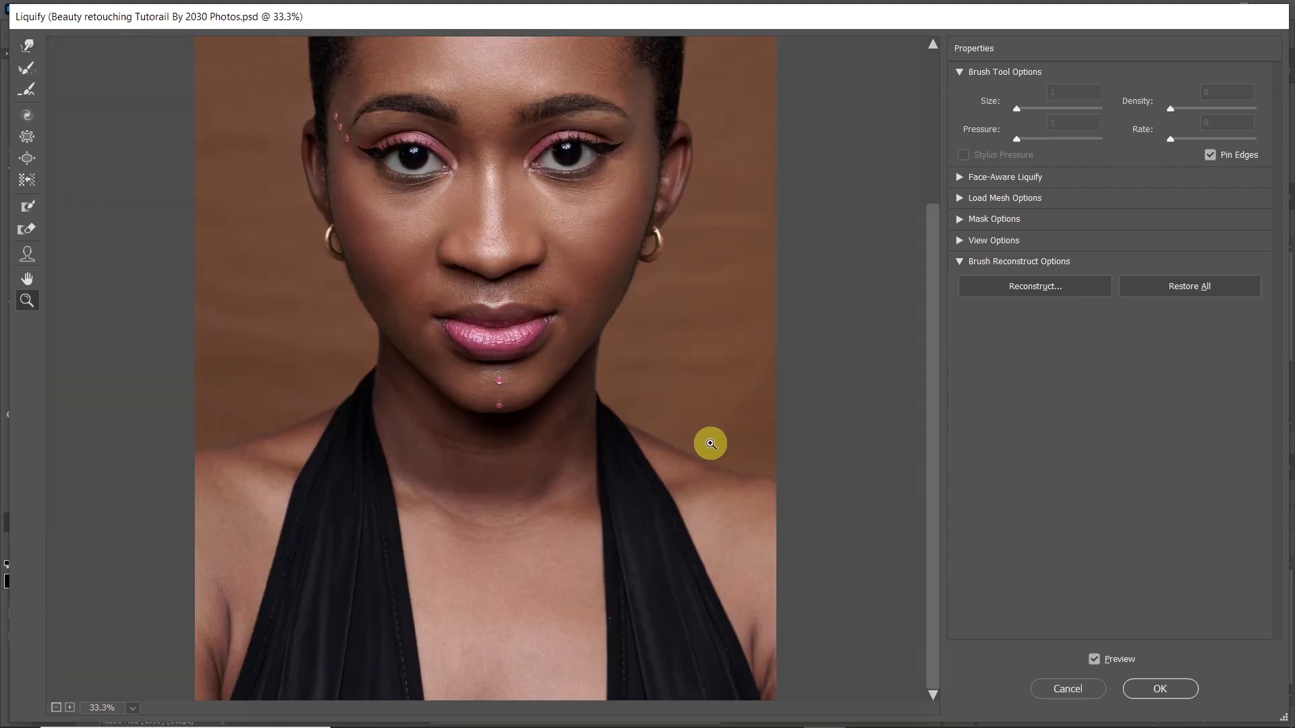
drag(708, 439, 710, 468)
alt+click(577, 479)
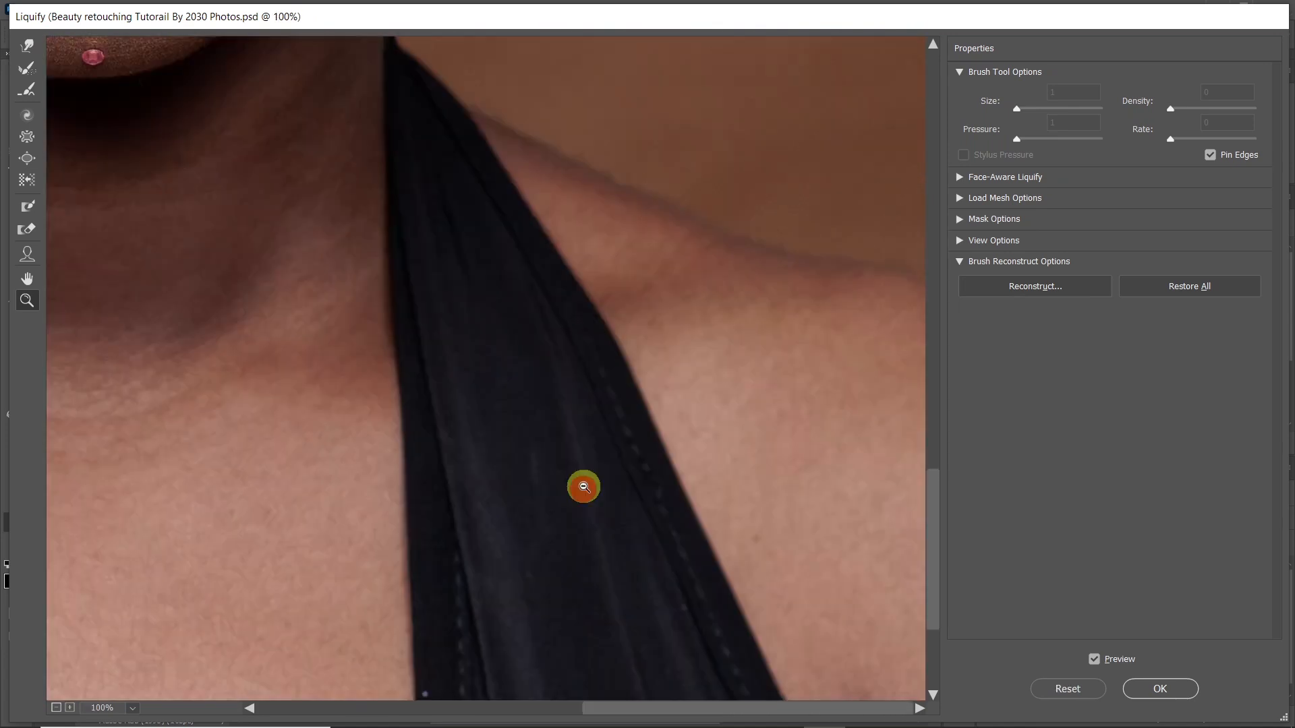
alt+click(584, 486)
key(w)
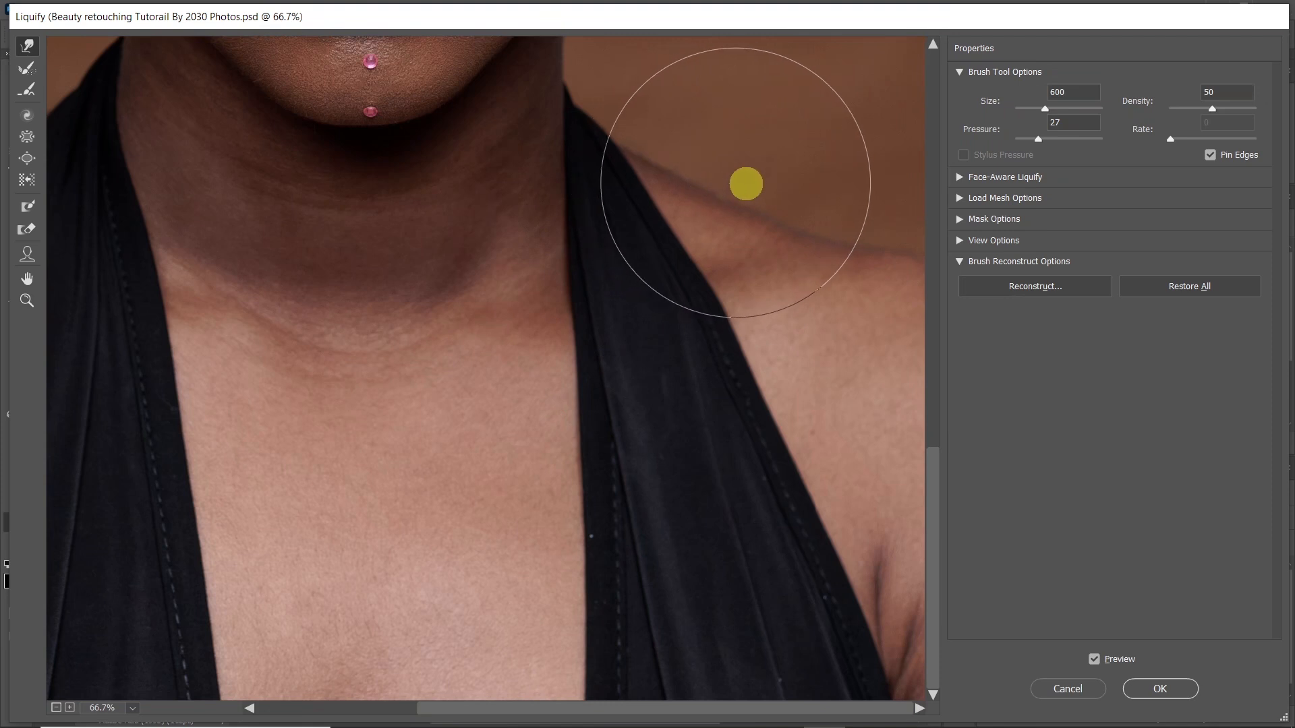
mouse_move(498, 267)
mouse_down()
mouse_move(498, 315)
mouse_move(453, 330)
mouse_up()
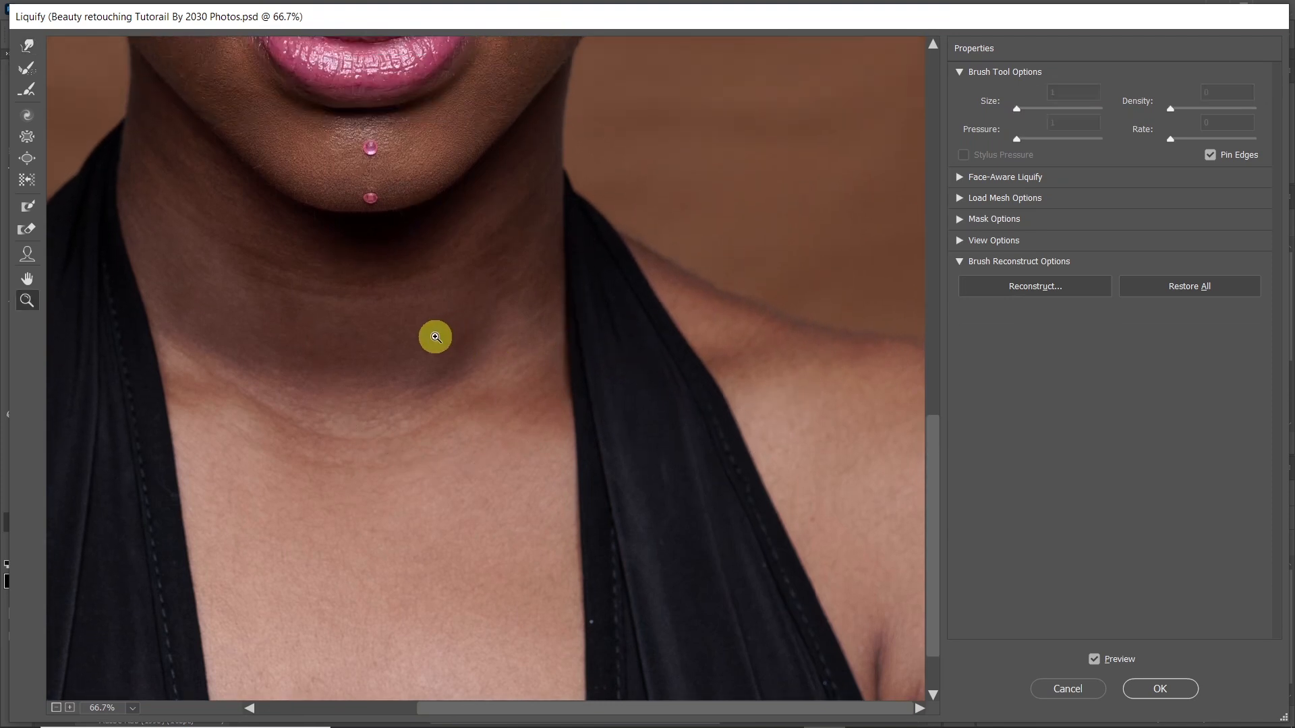
Compare the whole portrait before and after the shoulder and hair warping by switching the Liquify preview off and on
alt+click(445, 334)
alt+click(433, 337)
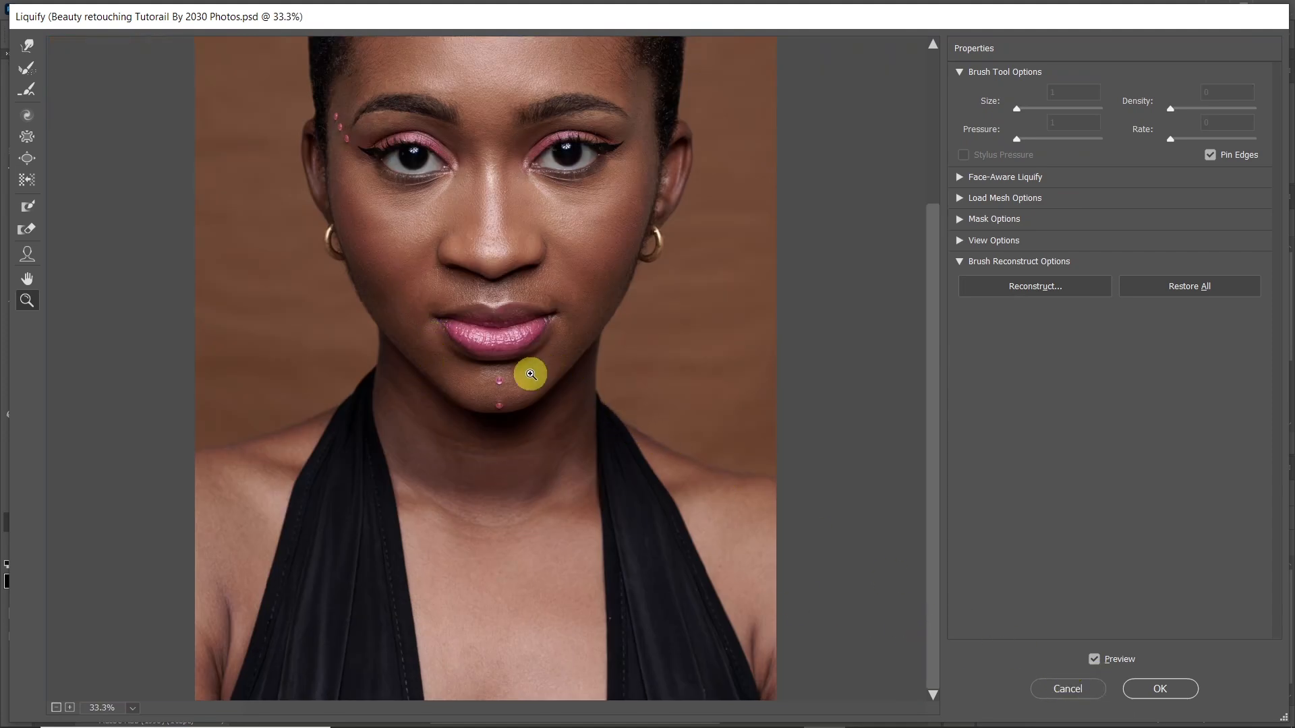
alt+click(506, 384)
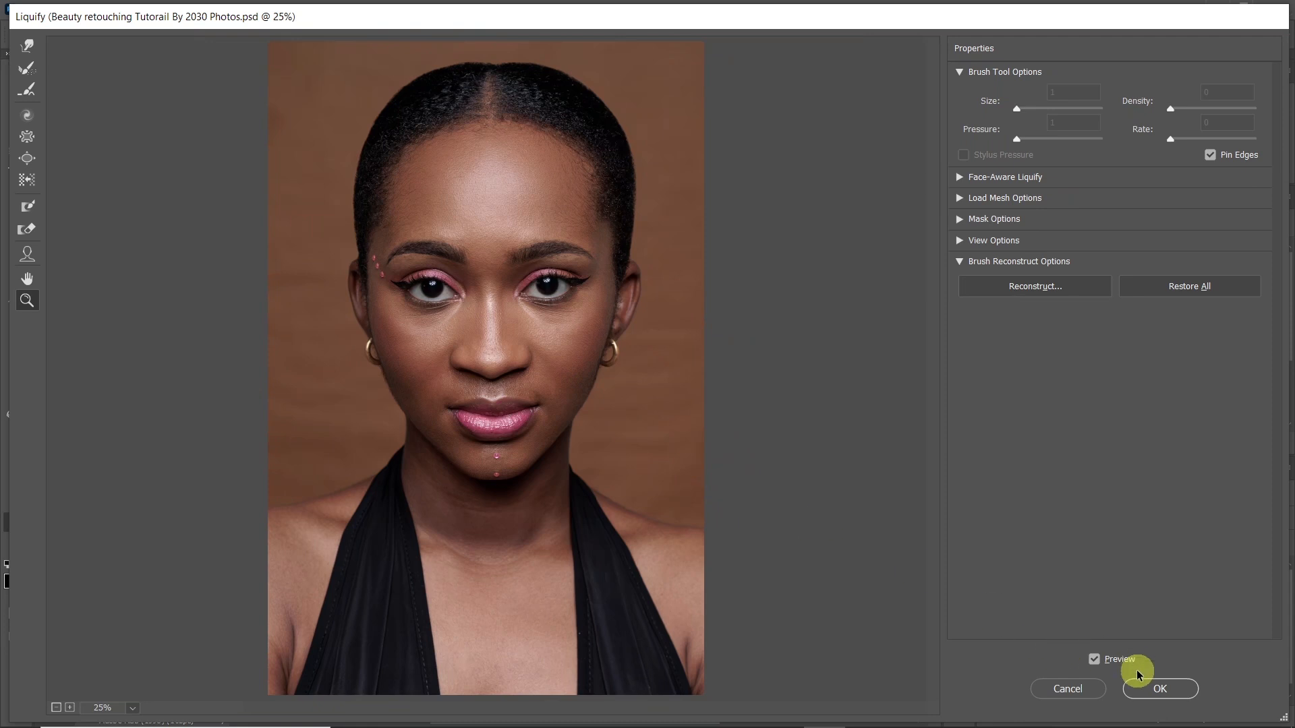
click(1110, 671)
click(1095, 661)
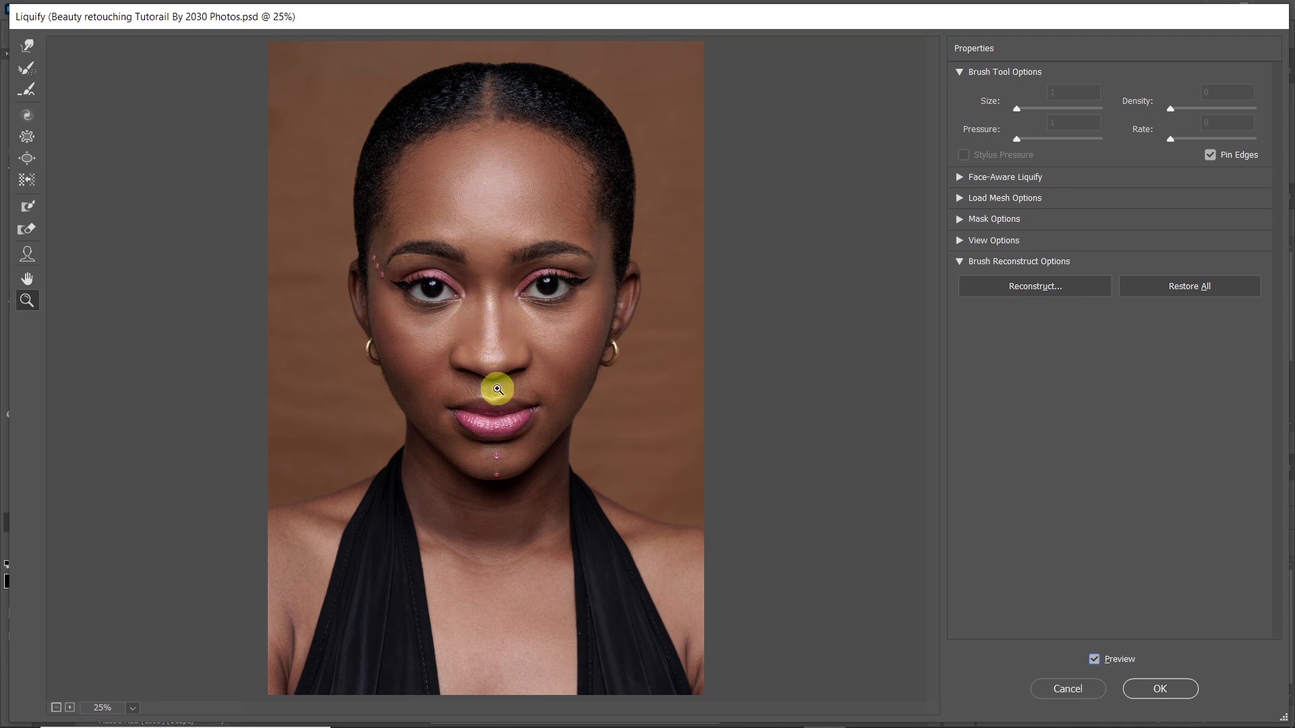
Shift the central hair parting toward the side without face jewels with Forward Warp at brush size 1100, then compare it against the original
click(491, 59)
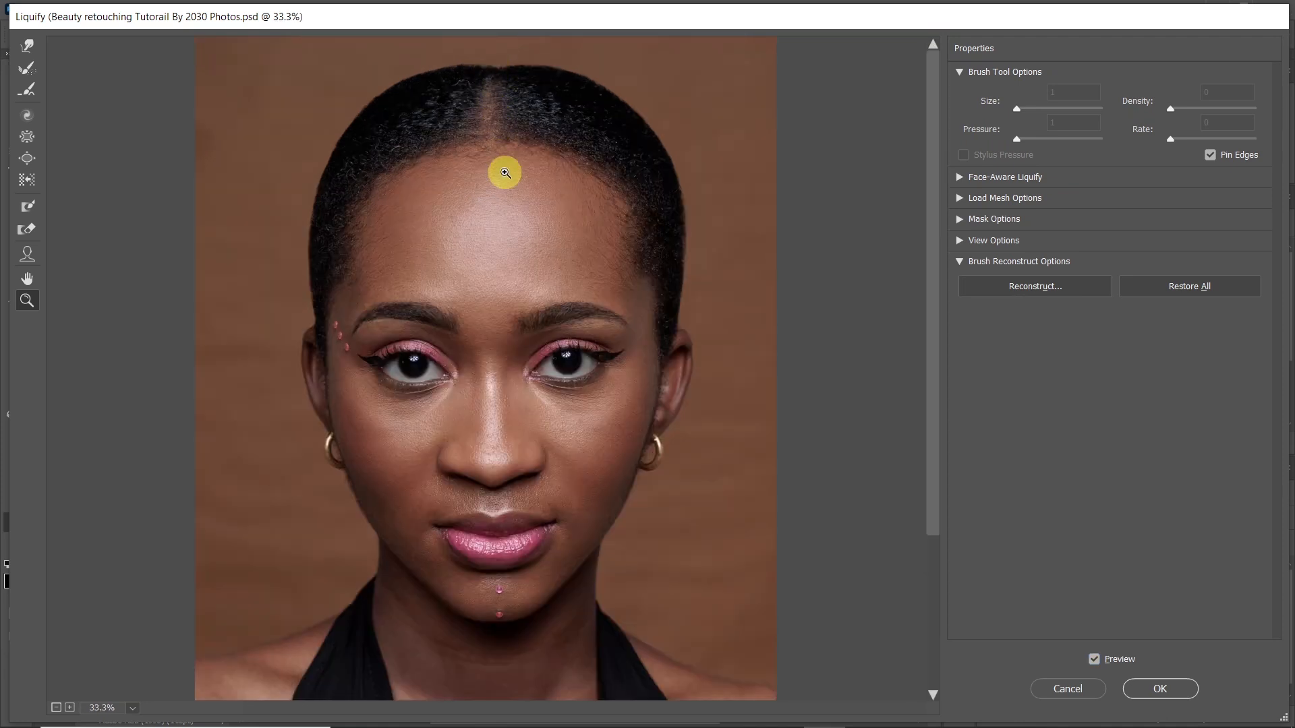
key(w)
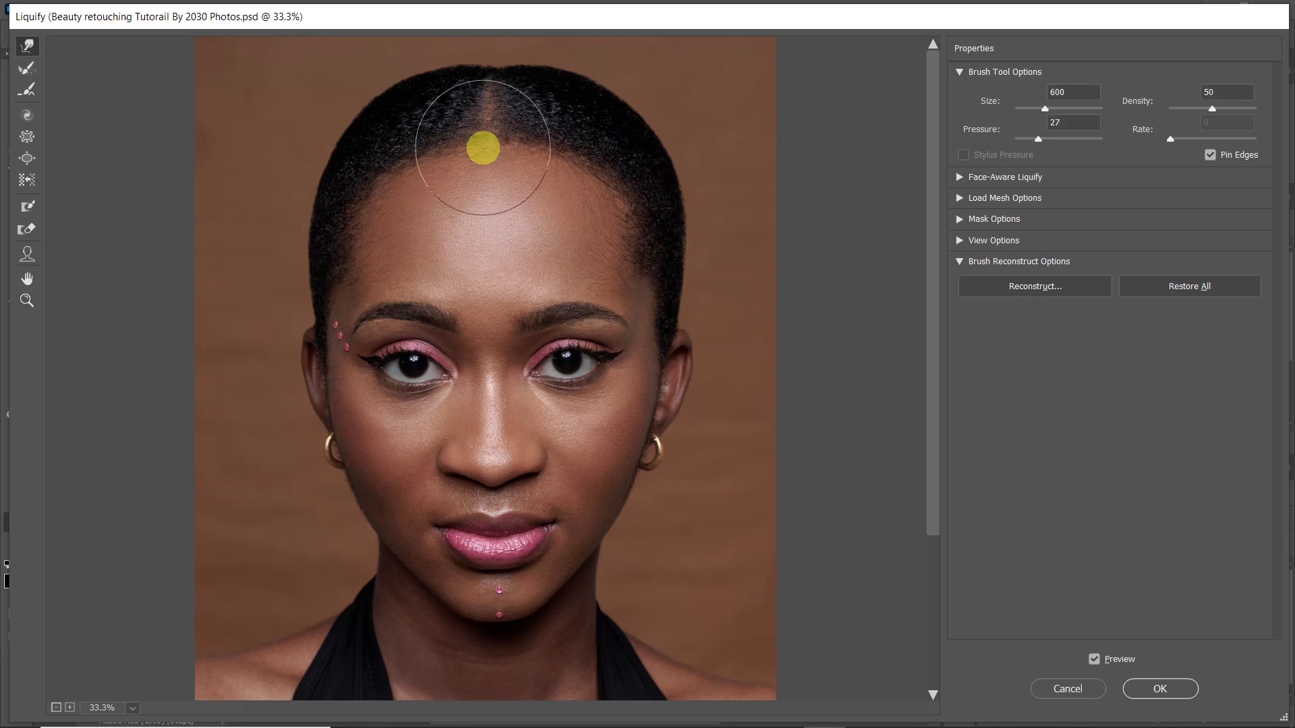
key(bracketright)
key(bracketright)
key(bracketright)
key(bracketright)
key(bracketright)
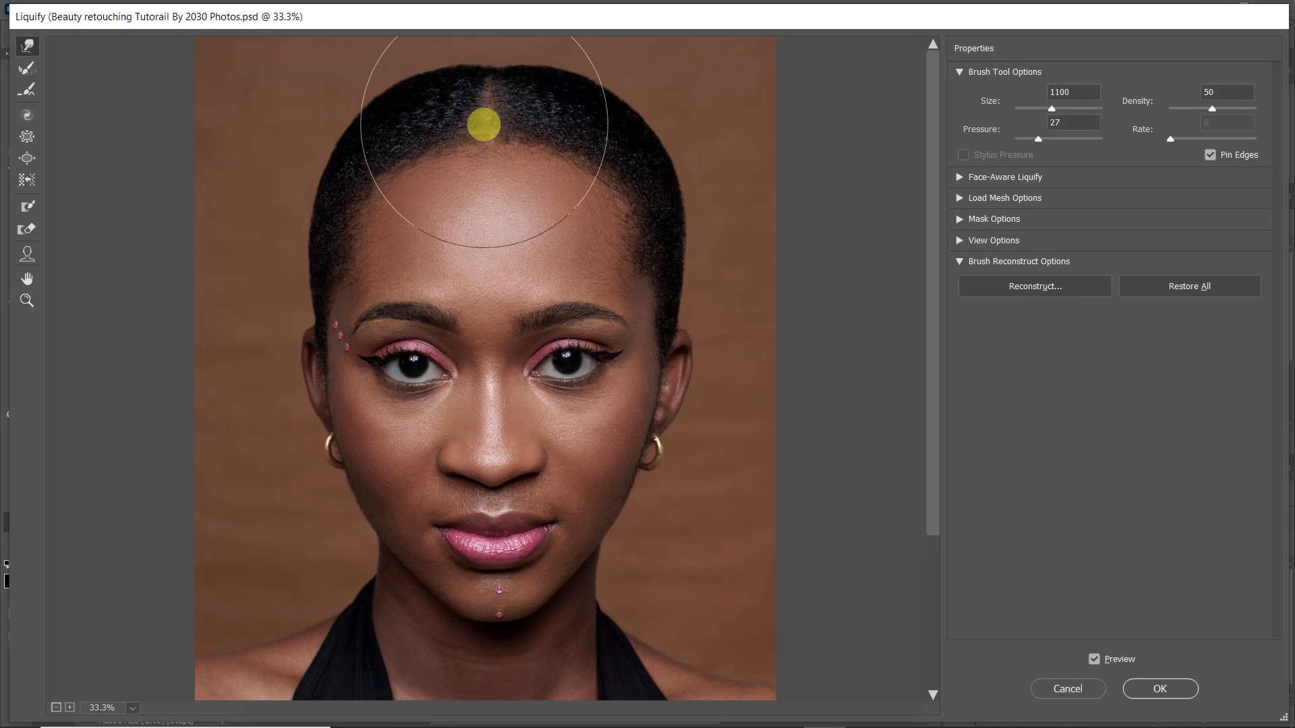
drag(484, 122, 503, 124)
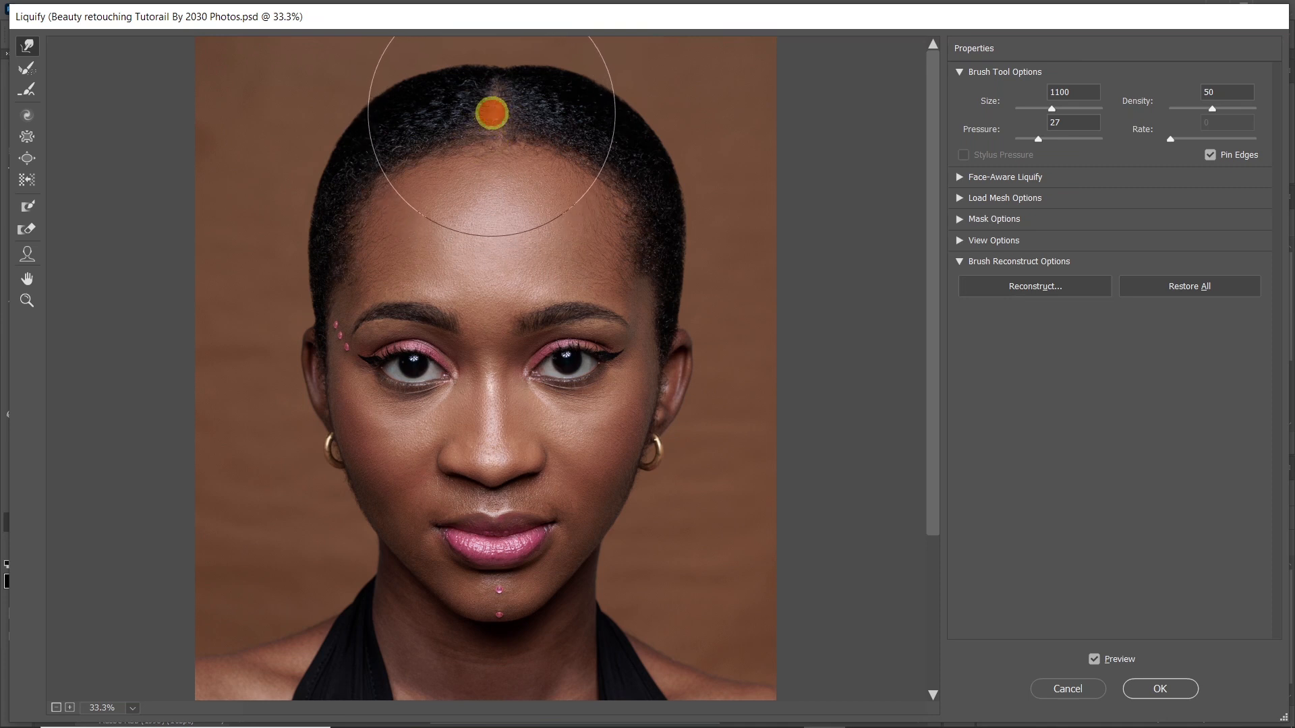
click(1093, 660)
click(1094, 660)
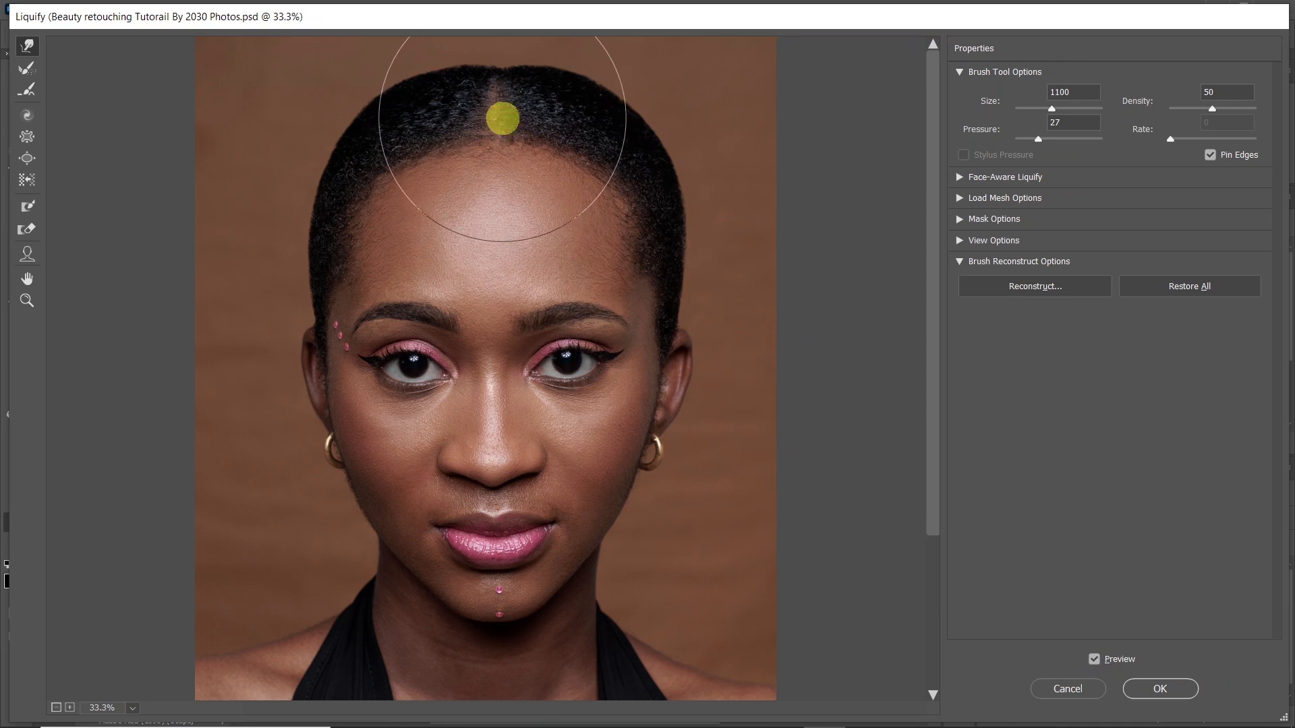
Switch to the Smooth tool and enlarge its brush to size 1000
click(25, 98)
key(bracketright)
key(bracketright)
key(bracketright)
key(bracketright)
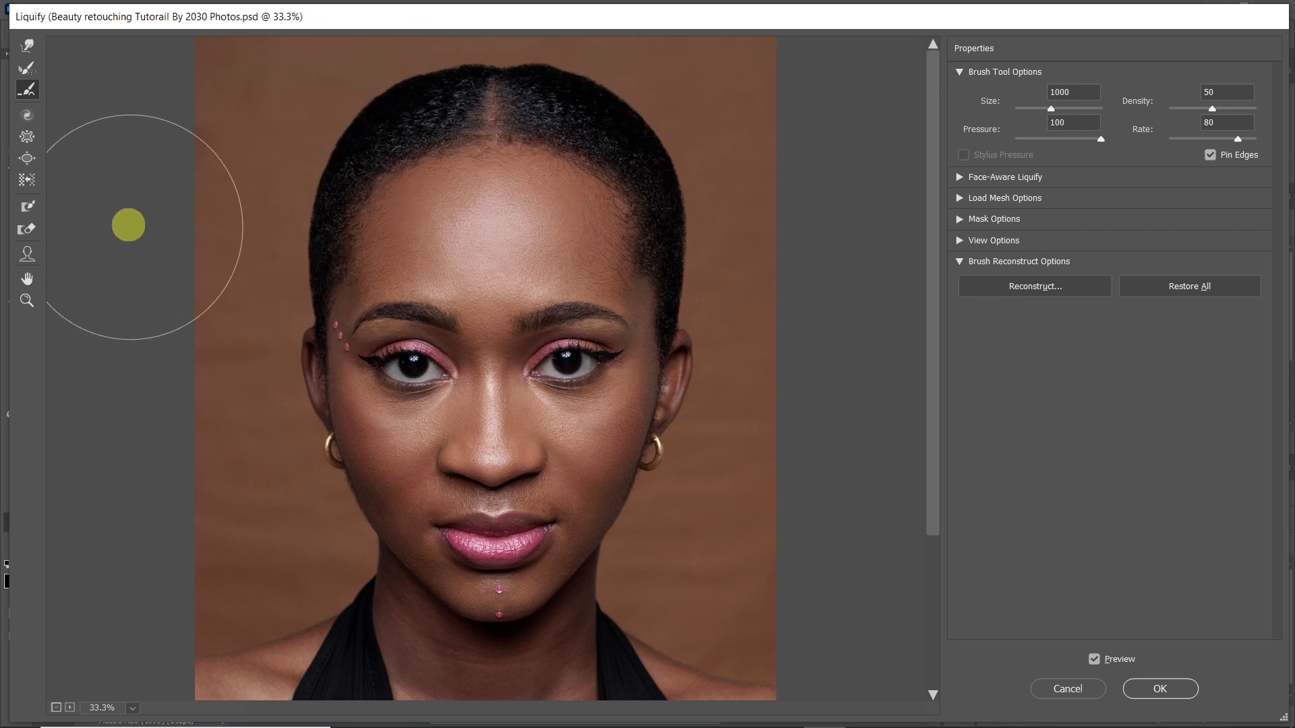
key(ctrl+space)
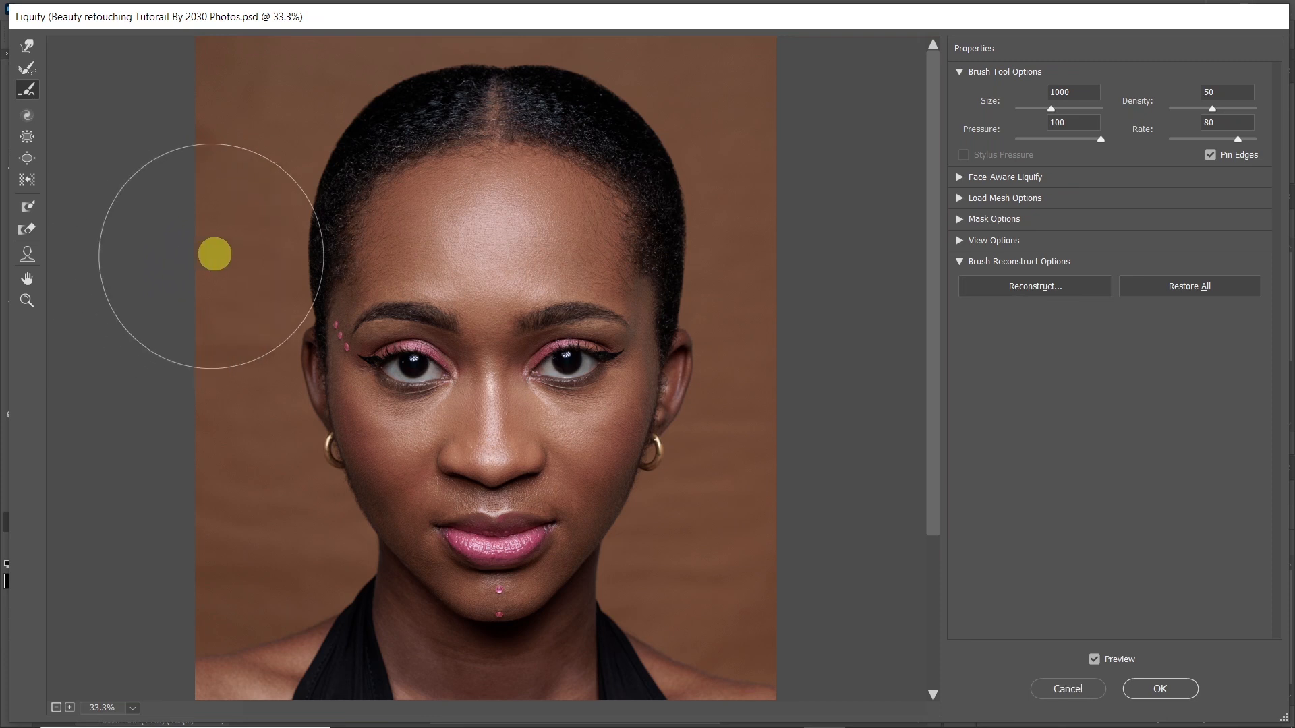
Compare the hair and face before and after warping by switching the Liquify preview off and on twice
click(1092, 661)
click(1094, 661)
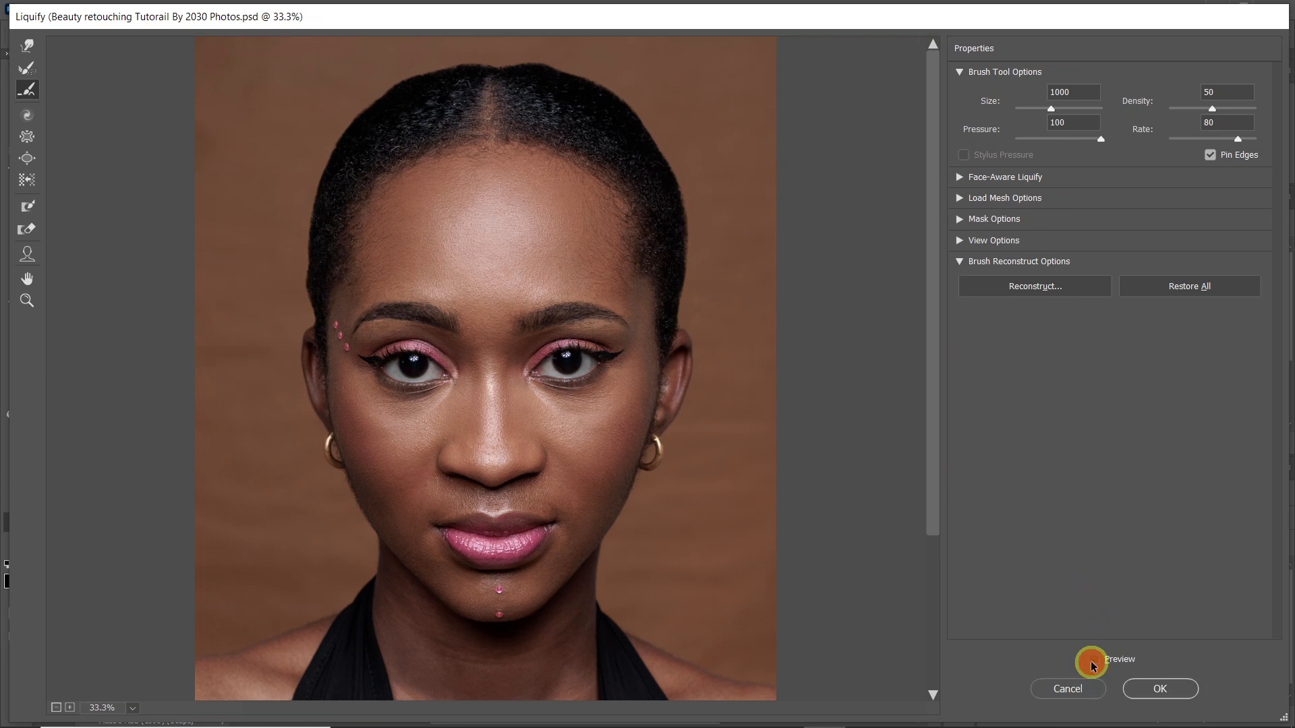
click(1093, 661)
click(1093, 661)
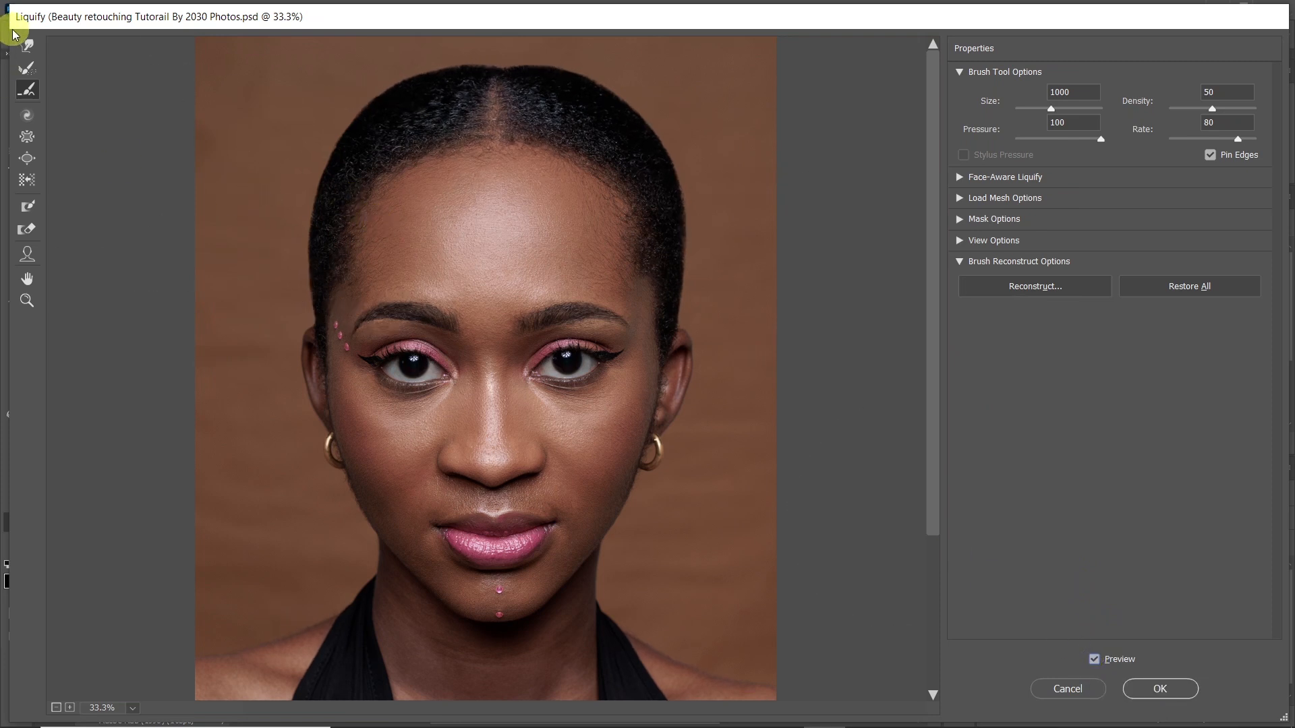
Refine the central hair parting with Forward Warp at brush size 1100 and check it with the preview off and on
click(27, 45)
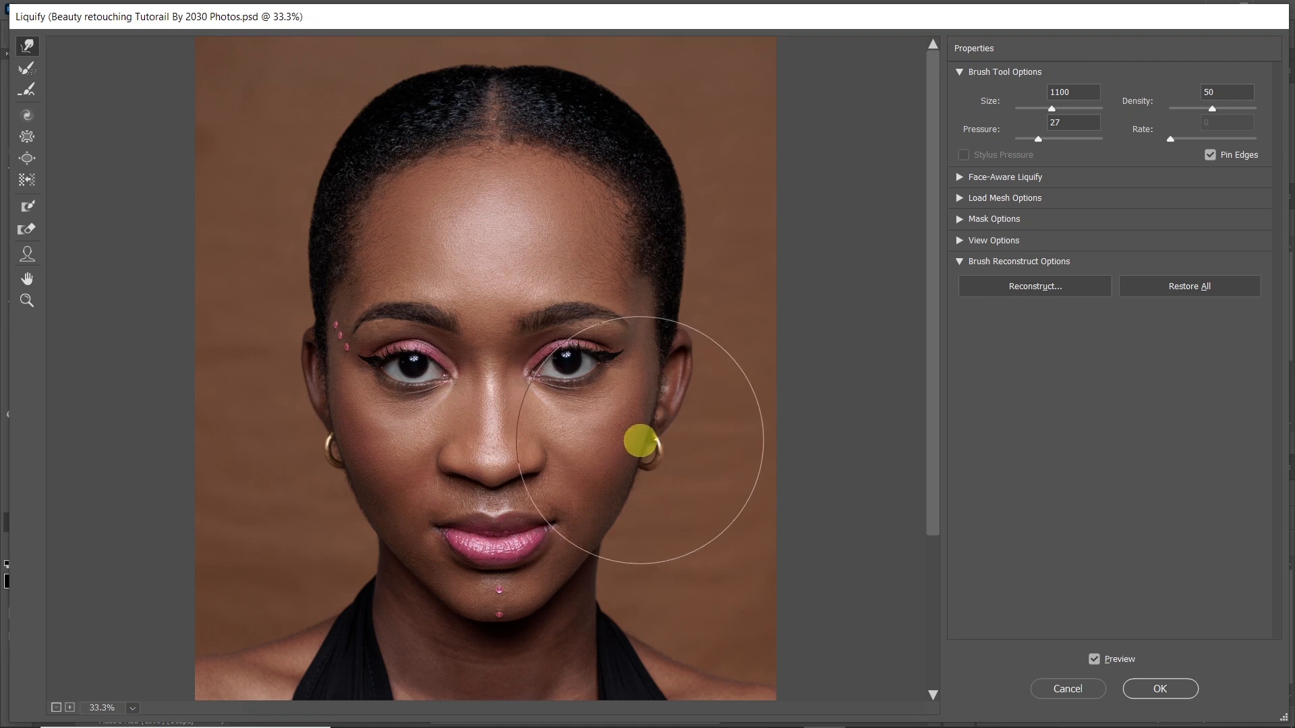
click(489, 115)
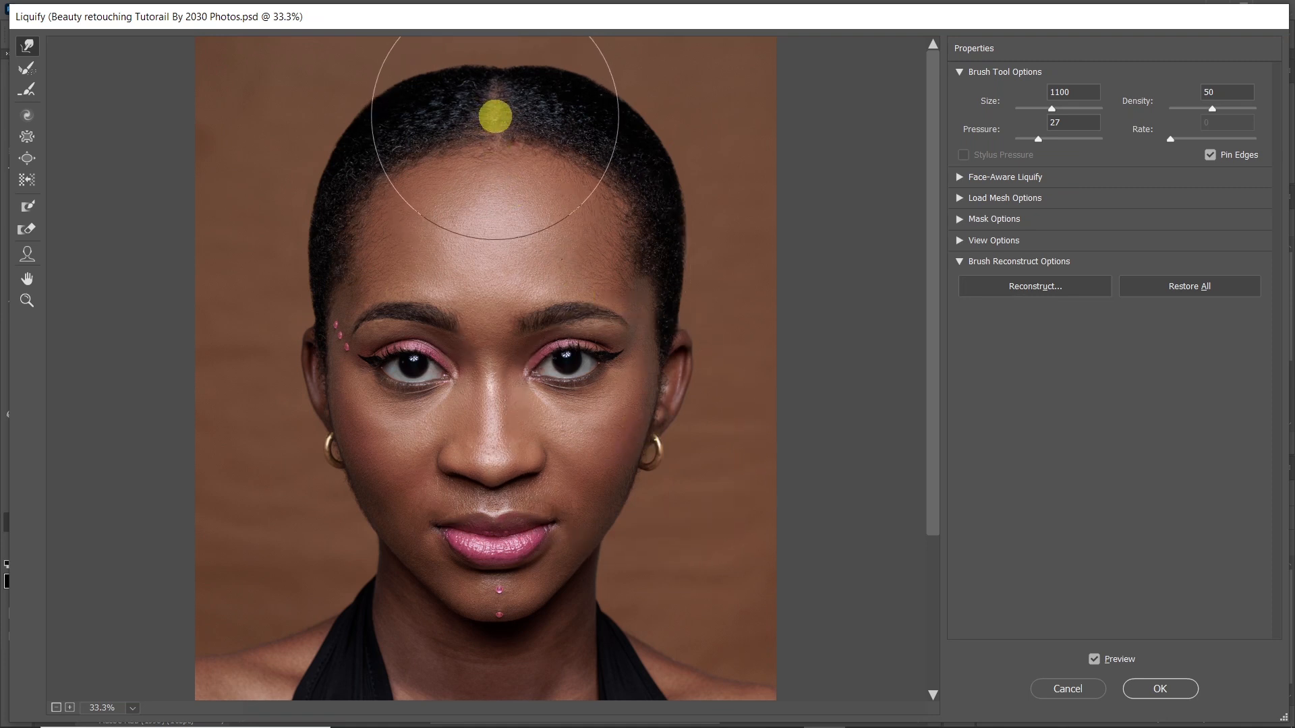
click(1096, 660)
click(1097, 661)
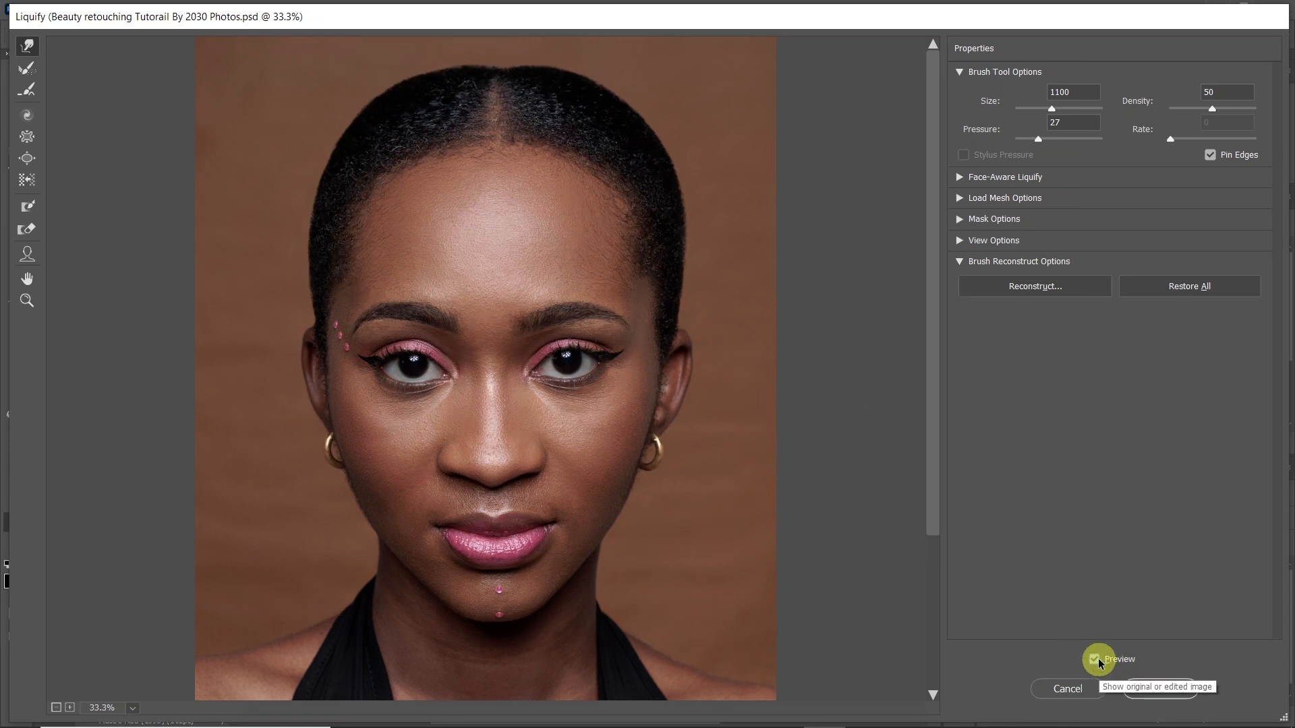
click(1096, 660)
click(1096, 661)
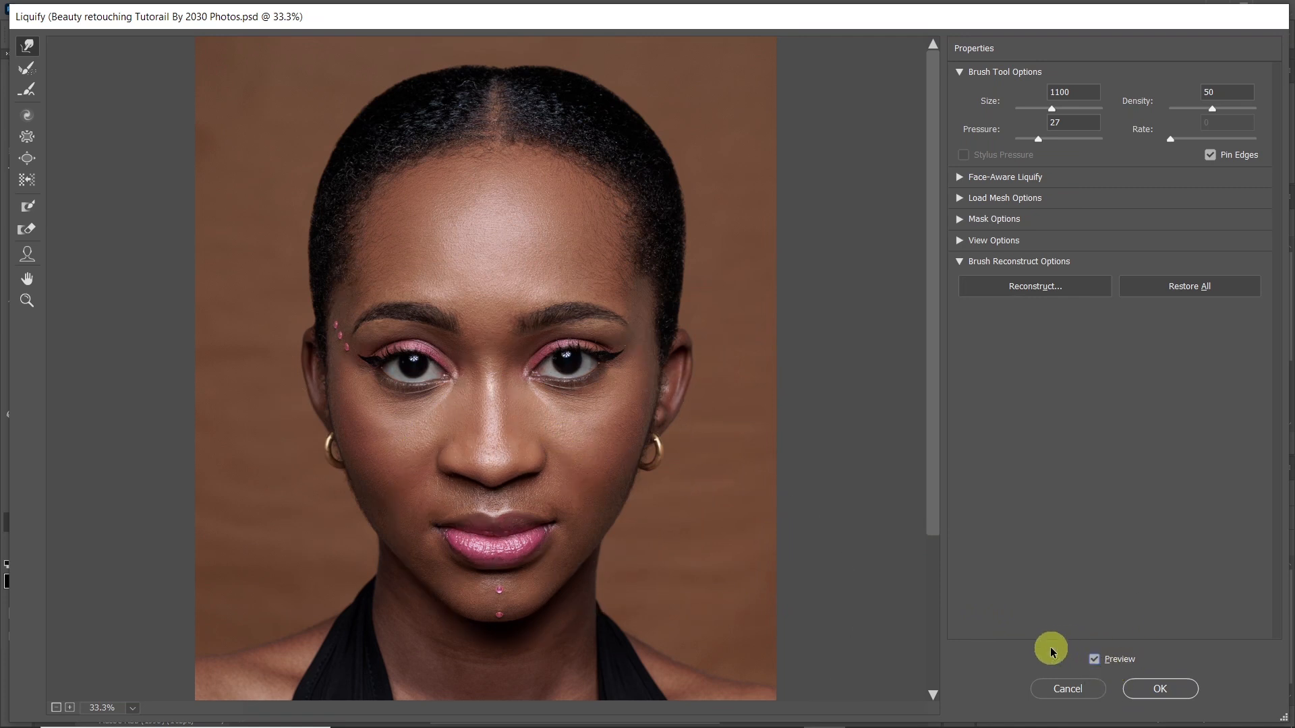
Show the Face-Aware Liquify settings in place of the brush options and shrink the Forward Warp brush considerably
click(961, 71)
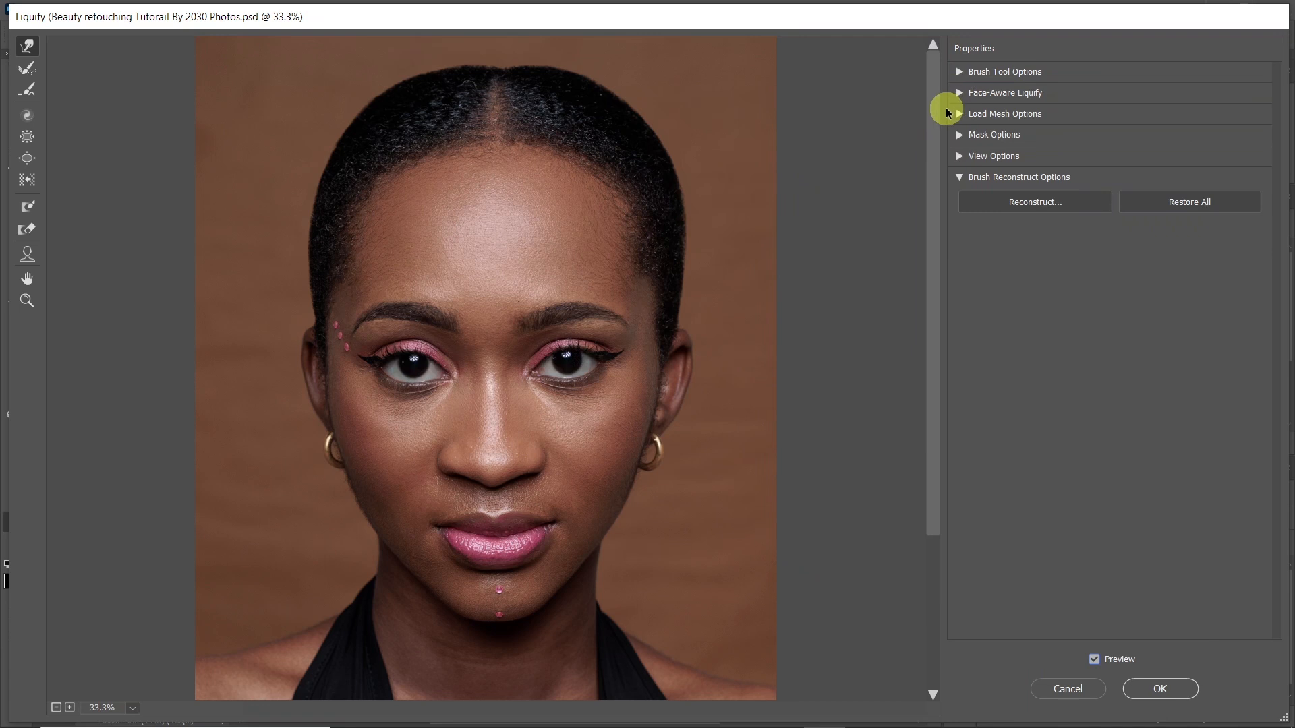
click(959, 95)
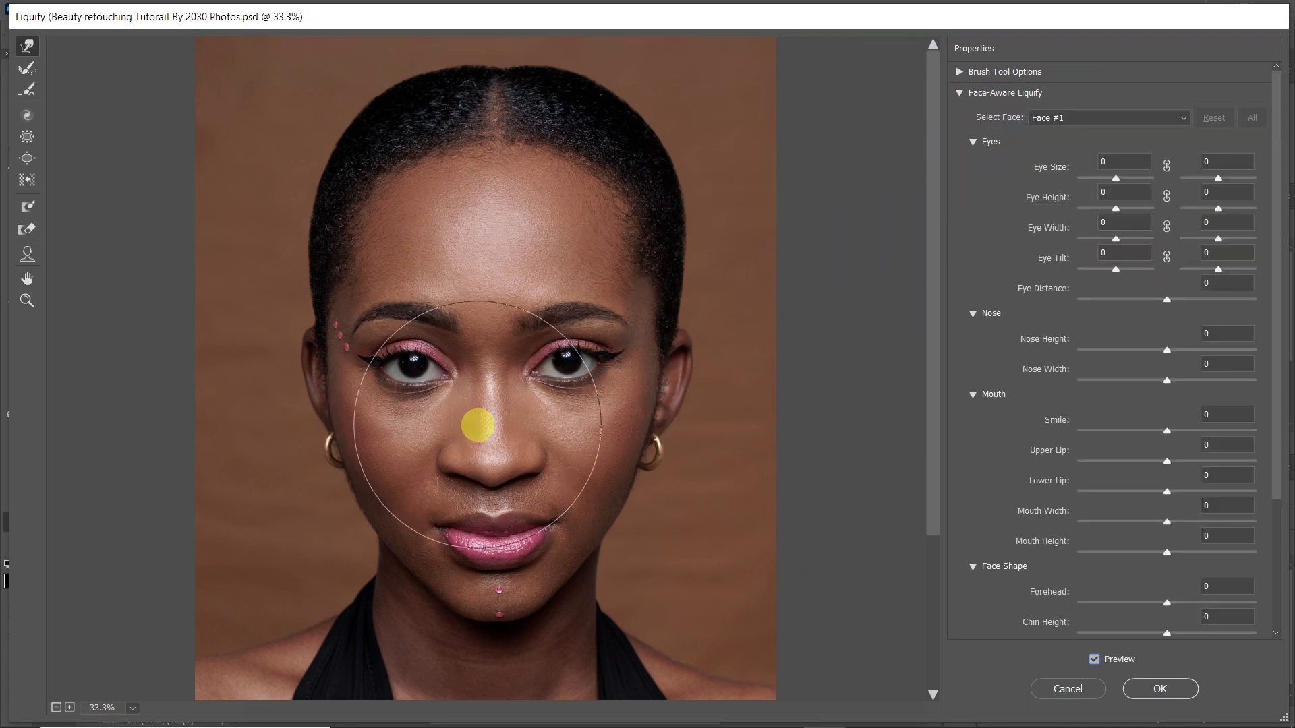
key(bracketleft)
key(bracketleft)
key(bracketleft)
key(bracketleft)
key(bracketleft)
key(bracketleft)
key(bracketleft)
key(bracketleft)
key(bracketleft)
key(bracketleft)
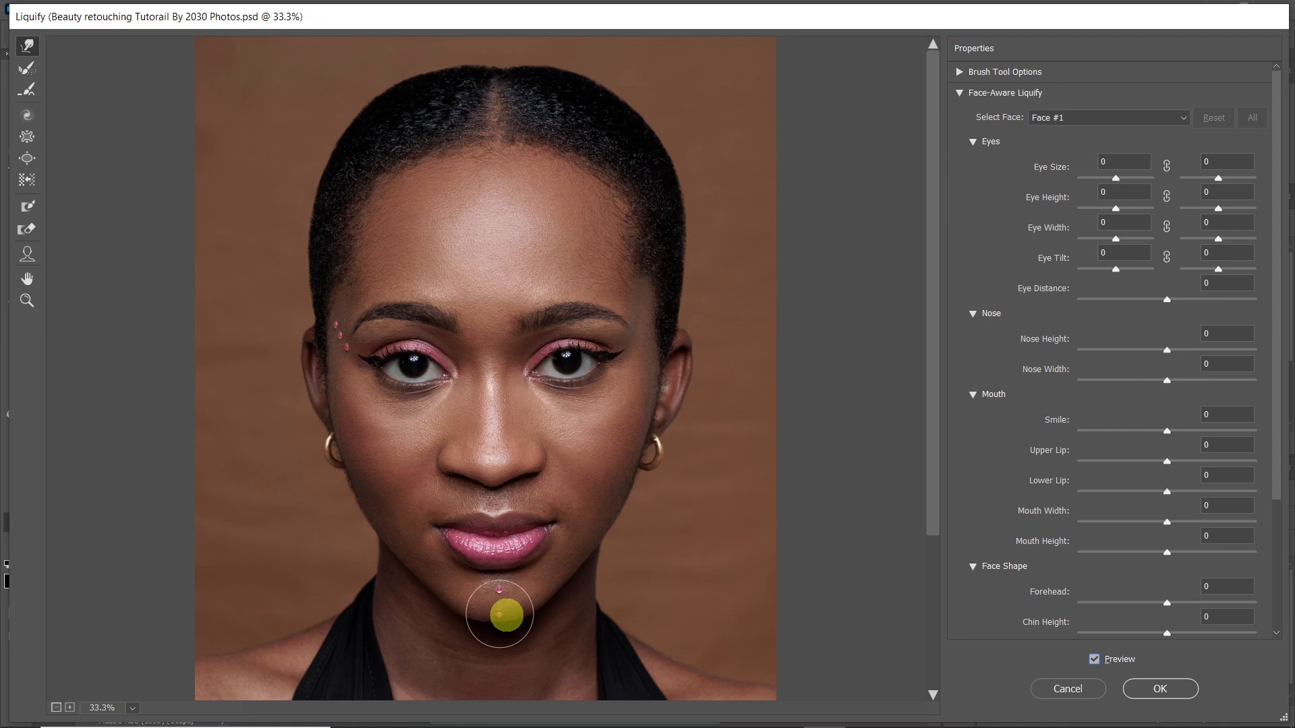
Slim the face shape with Face-Aware Liquify by setting Face Width to -15 and Jawline to -26
scroll(1017, 539, down, 3)
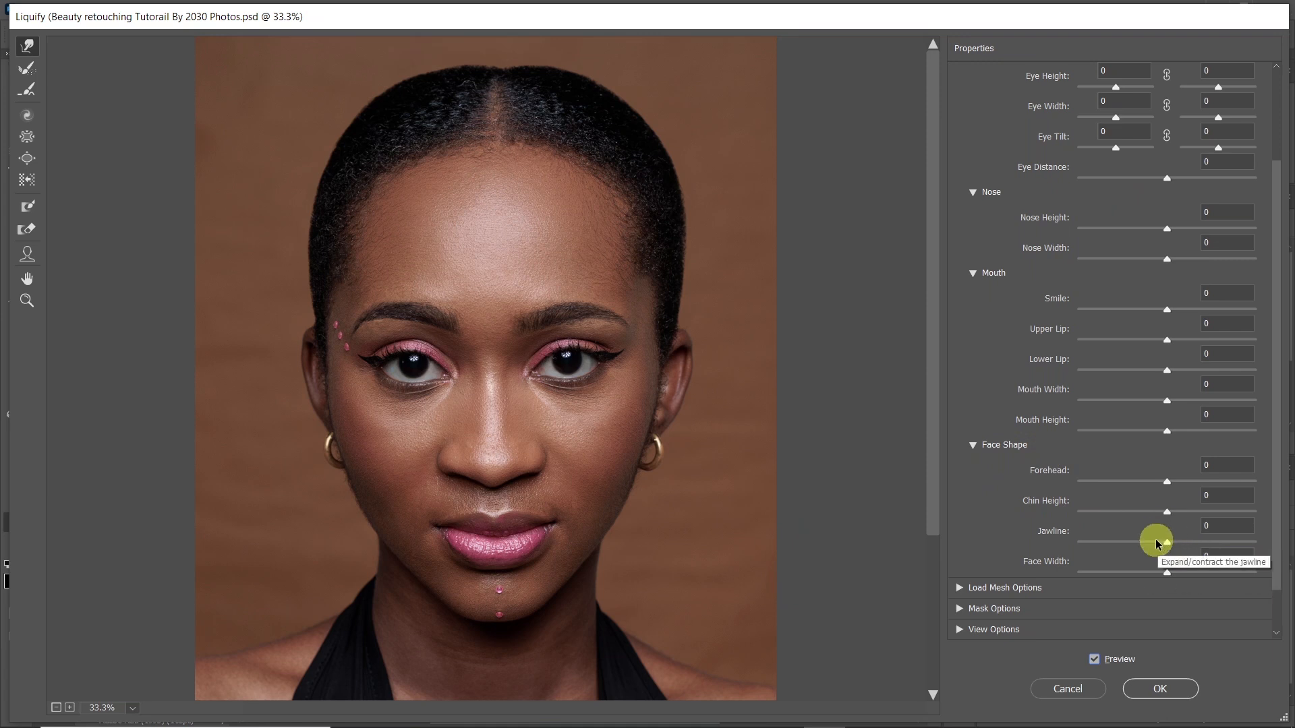
drag(1167, 574, 1161, 574)
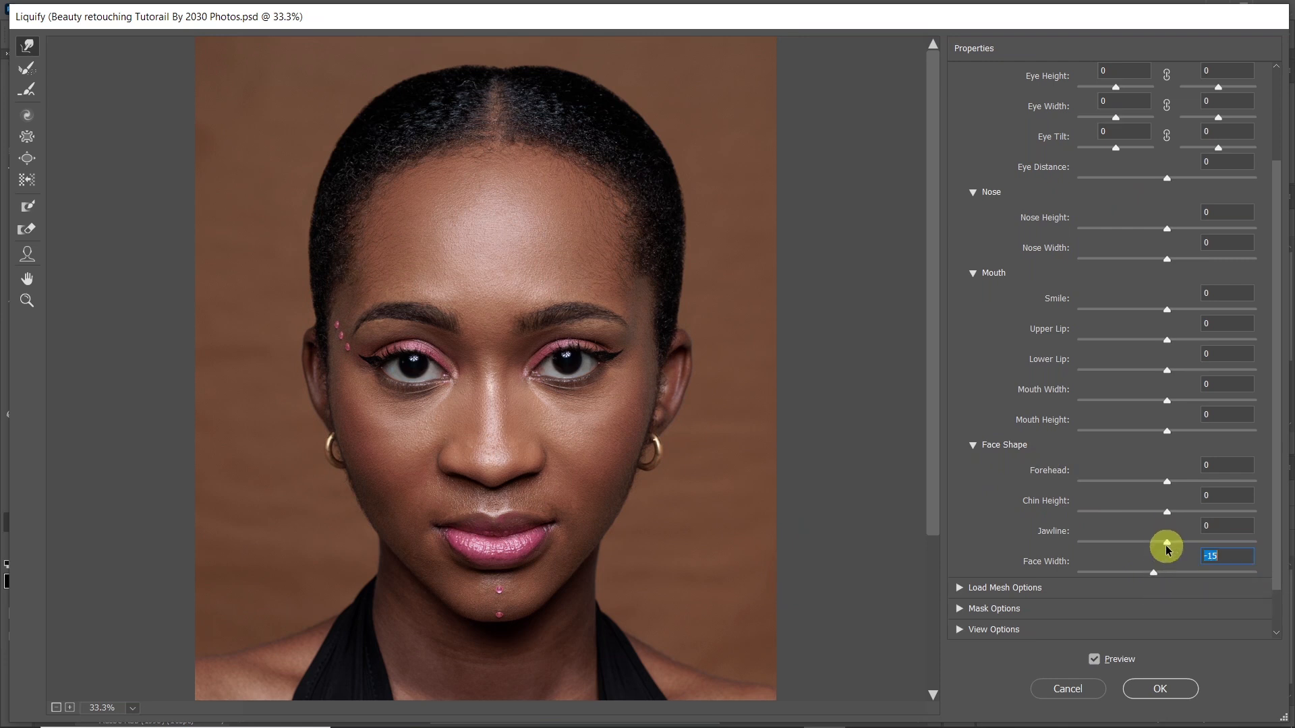
drag(1168, 543, 1168, 543)
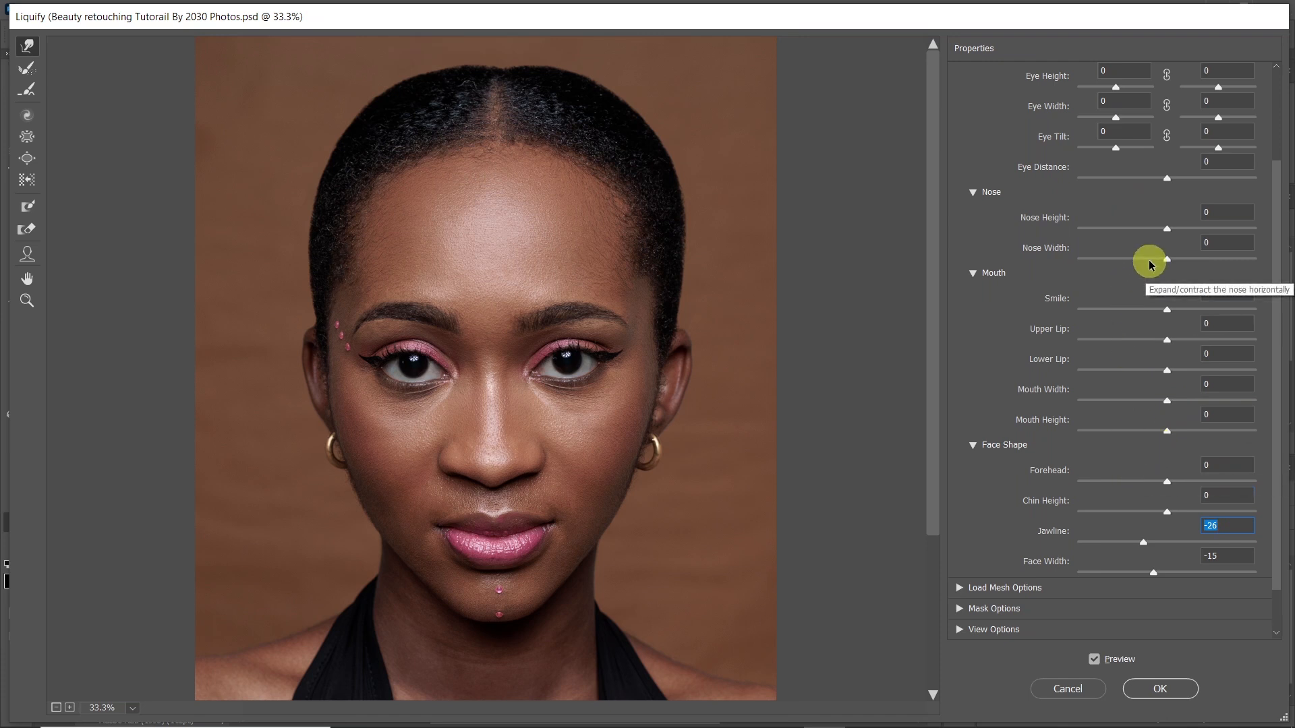
Set Lower Lip to 20 and Nose Width to -16 in Face-Aware Liquify
scroll(1146, 310, down, 2)
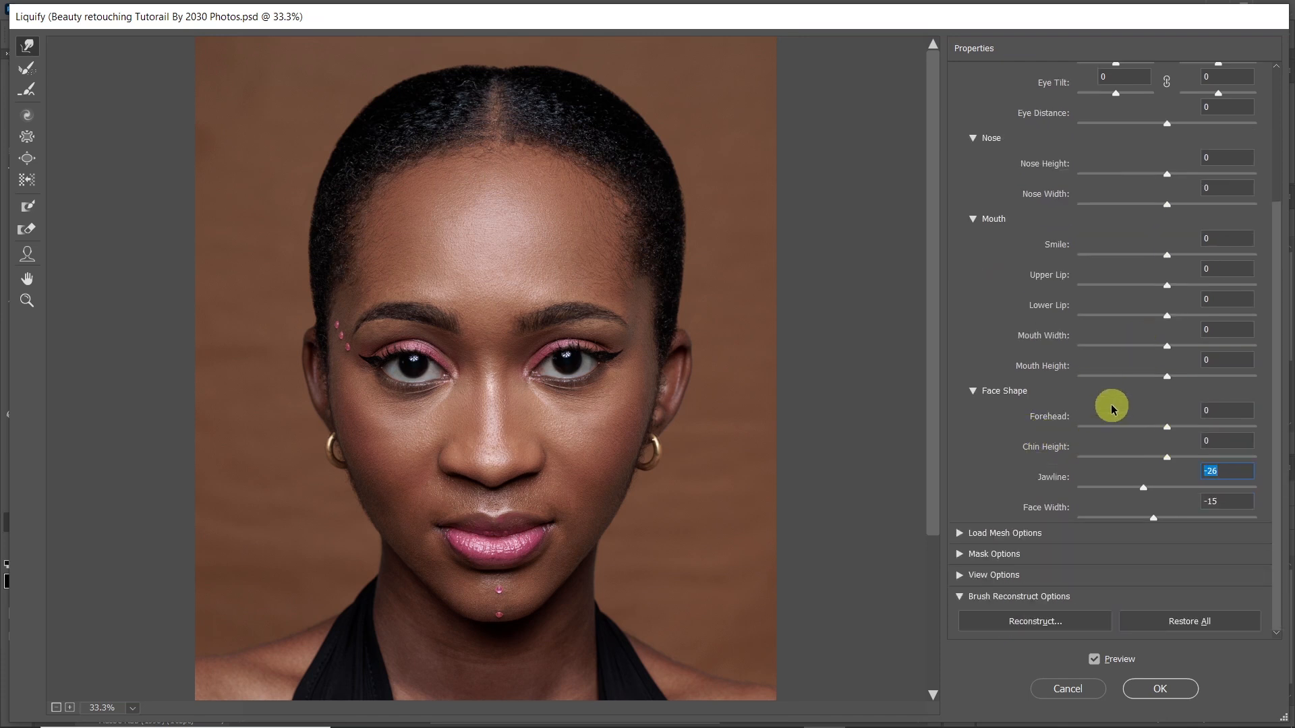
click(1167, 317)
drag(1174, 318, 1189, 311)
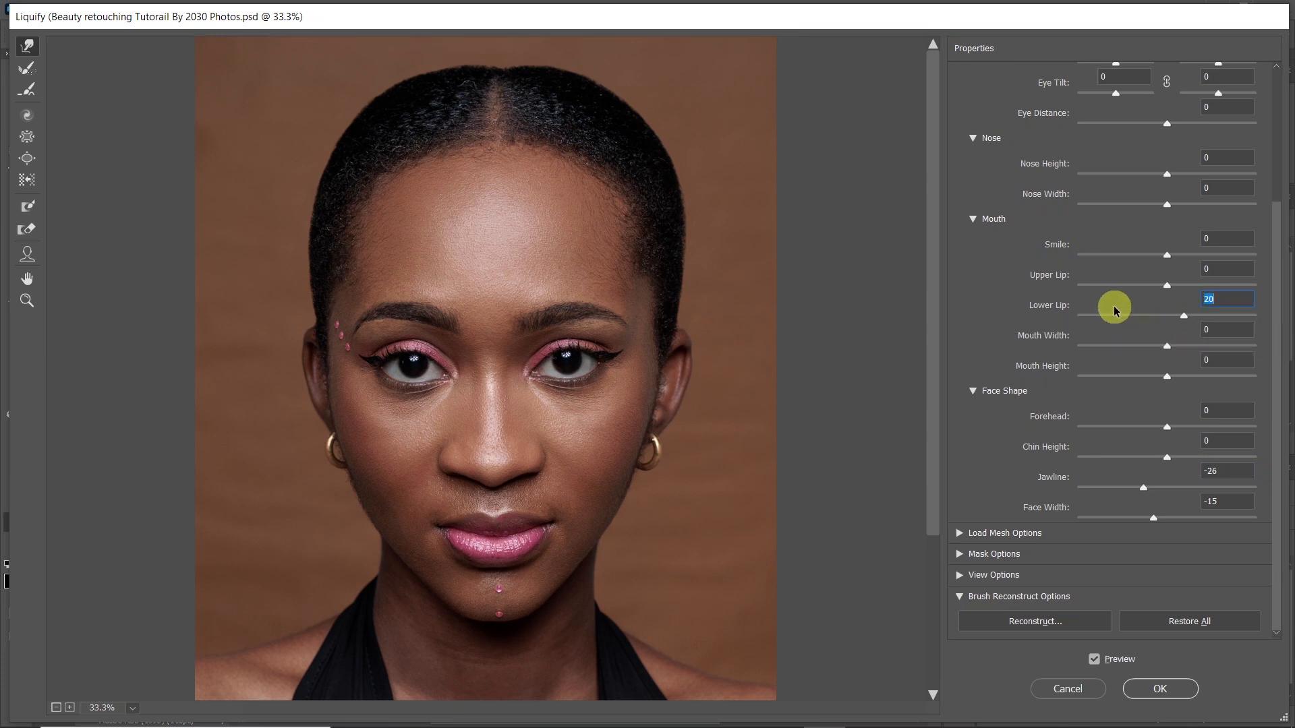
click(1167, 206)
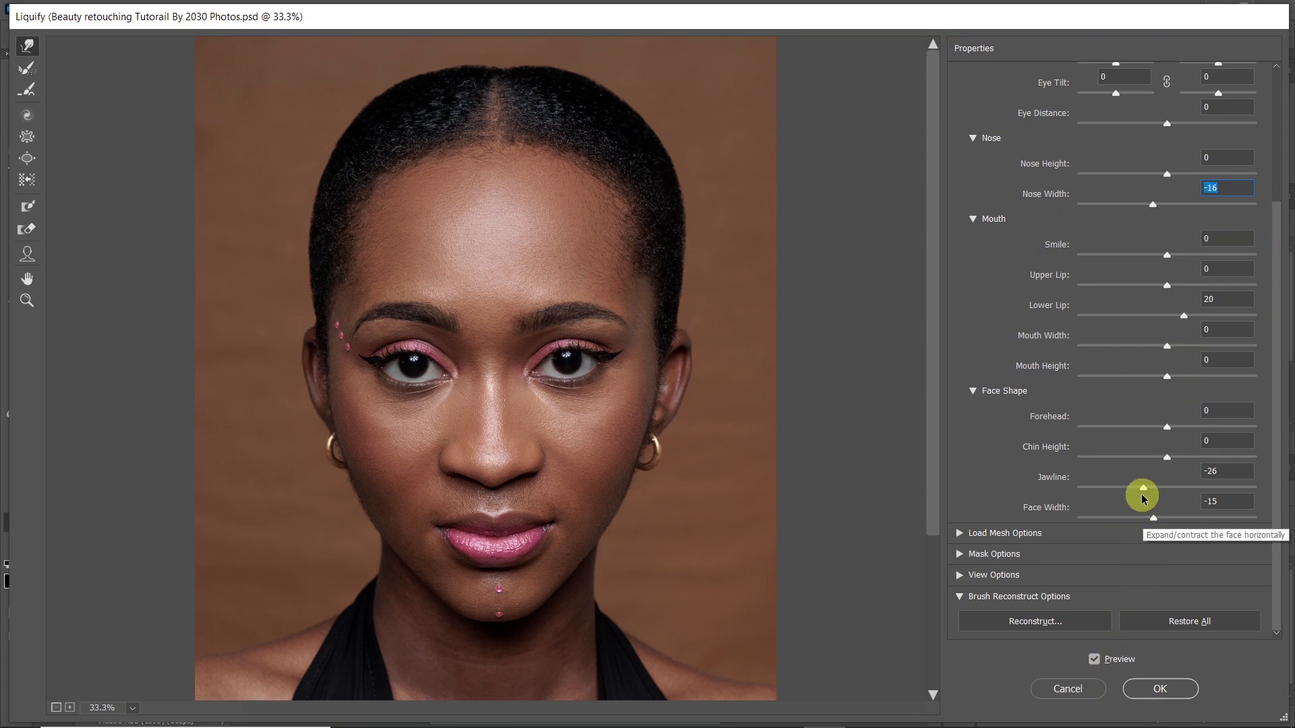
Set Jawline to -35, Face Width to -20 and Forehead to -75, and compare the face with the preview off and on
mouse_move(1143, 493)
mouse_down()
mouse_move(1121, 502)
mouse_move(1153, 521)
mouse_move(1136, 495)
mouse_up()
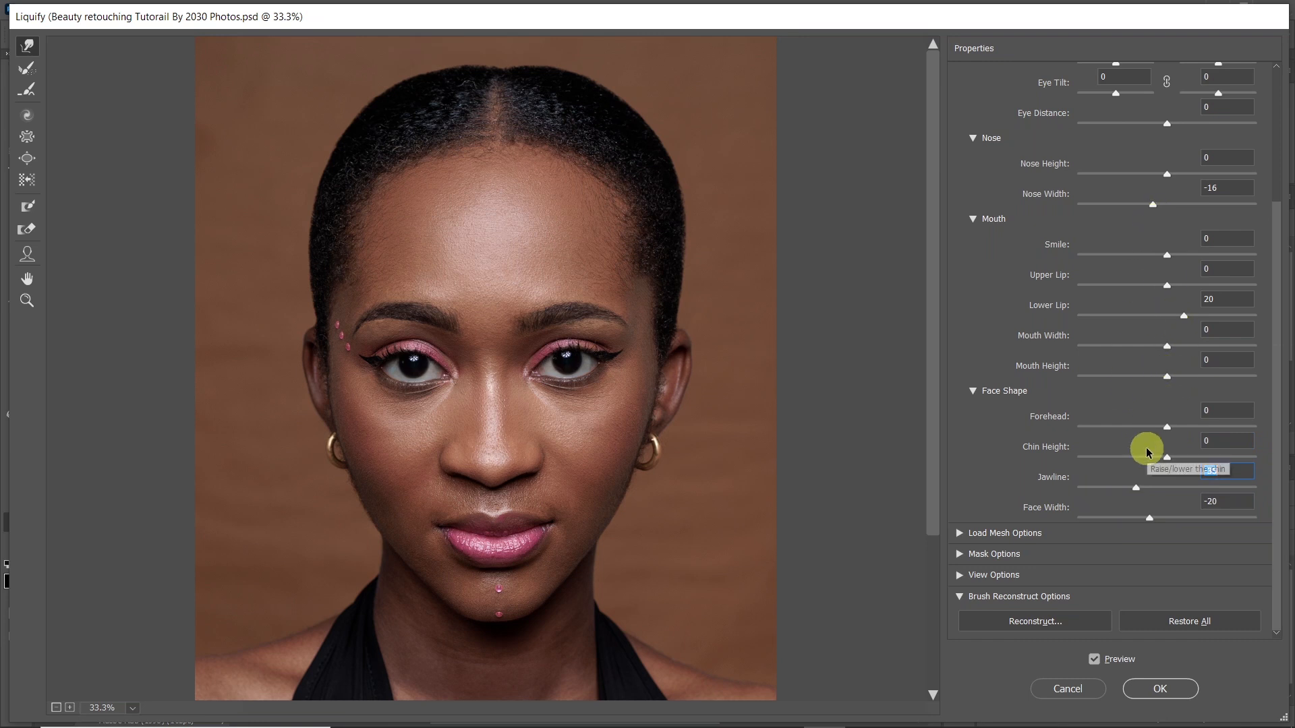
drag(1166, 426, 1101, 437)
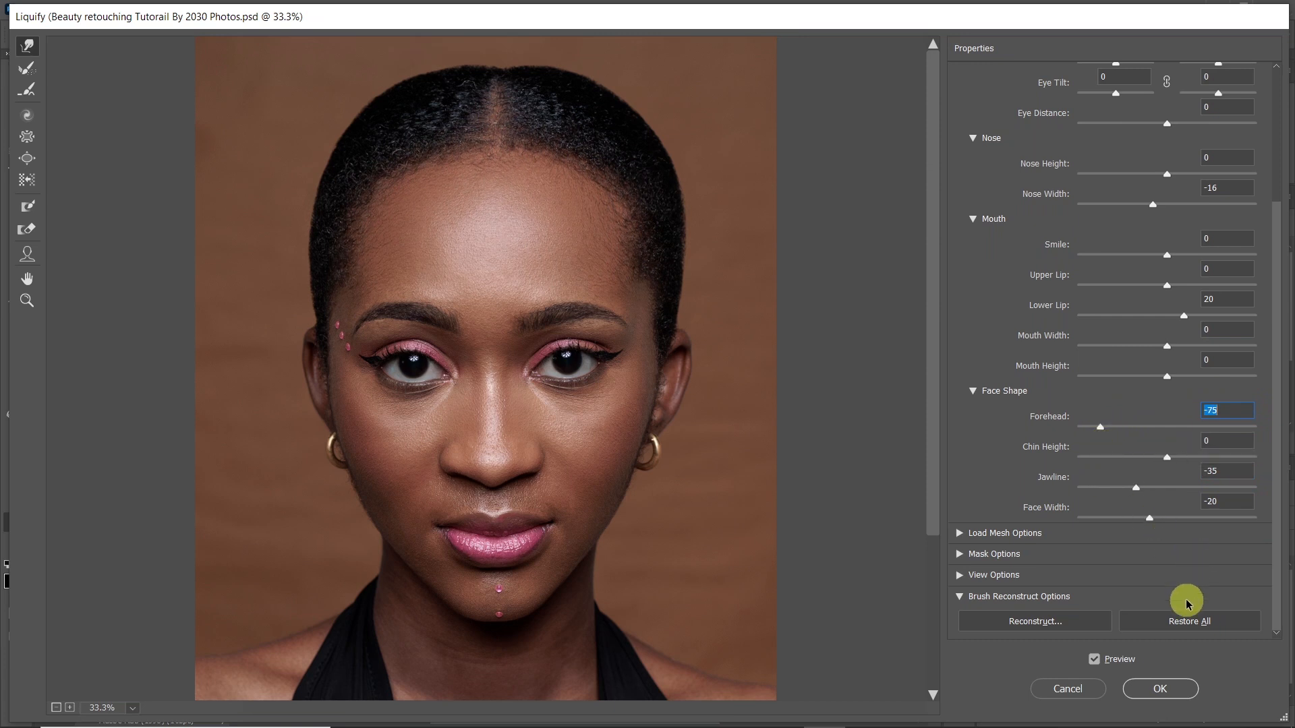
click(1094, 660)
click(1094, 661)
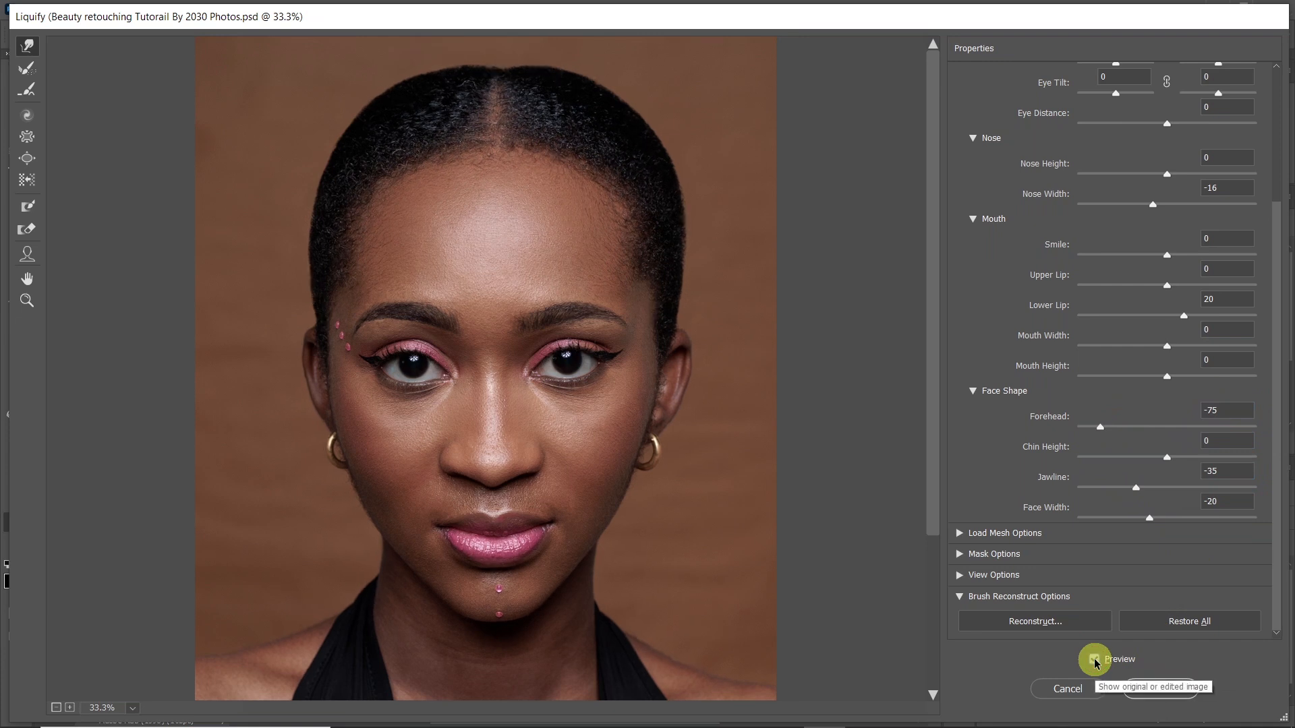
click(1094, 660)
click(1094, 660)
click(1094, 661)
click(1094, 660)
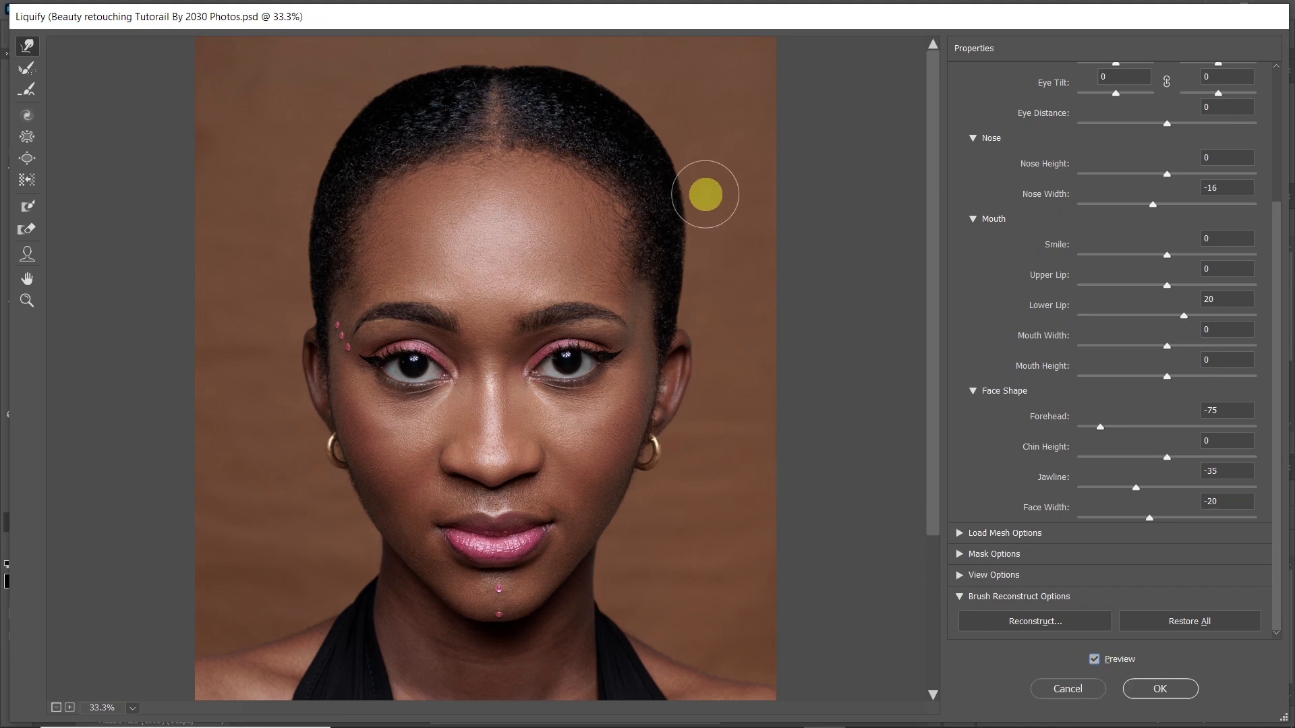
Narrow the nose further on the full portrait by setting Nose Width to -32
key(z)
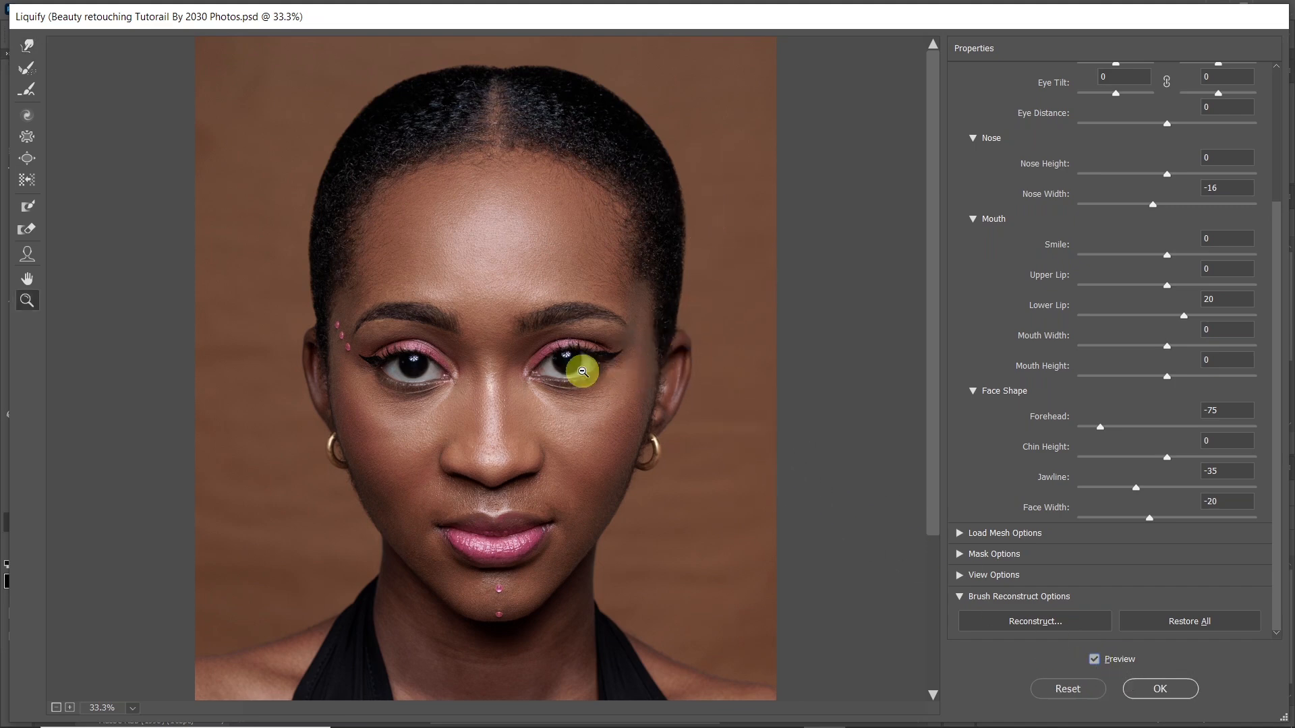
alt+click(583, 371)
alt+click(577, 368)
click(511, 279)
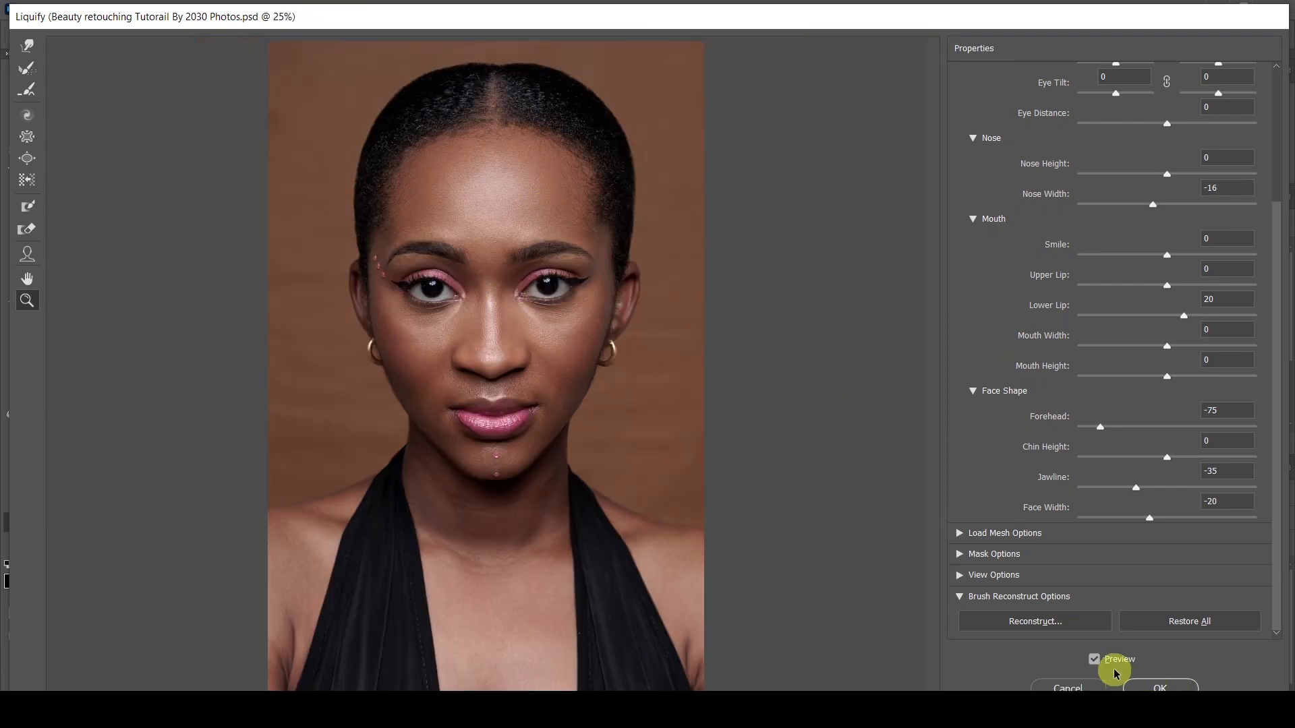
drag(1154, 207, 1145, 209)
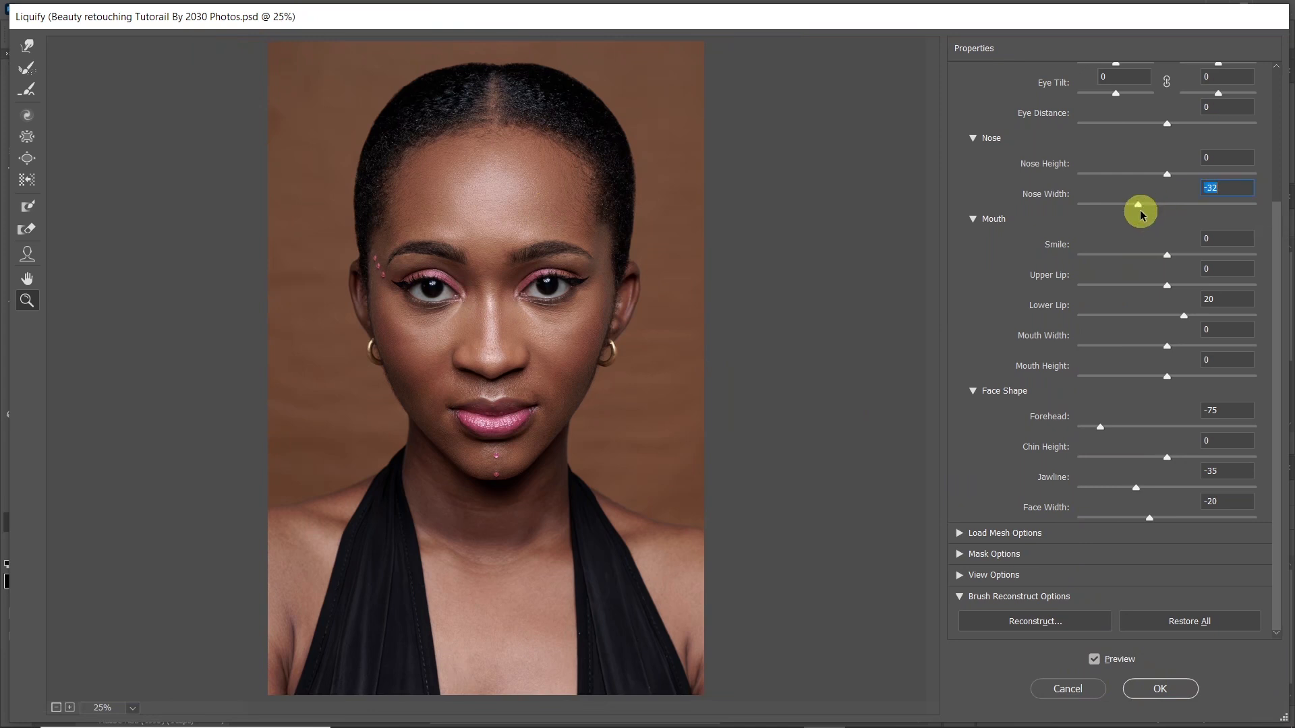
Compare the whole portrait with the preview off and on, and apply the Liquify changes
click(1095, 661)
click(1095, 661)
click(1095, 661)
click(1096, 661)
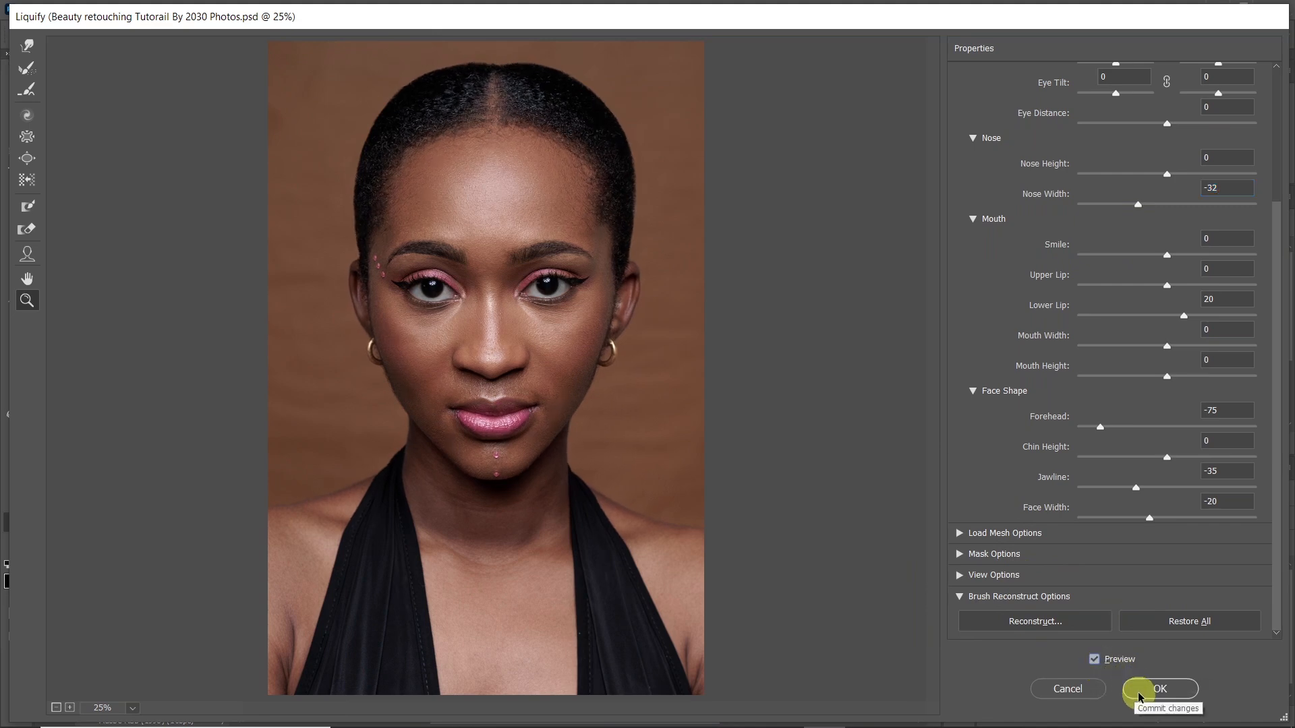
click(1139, 697)
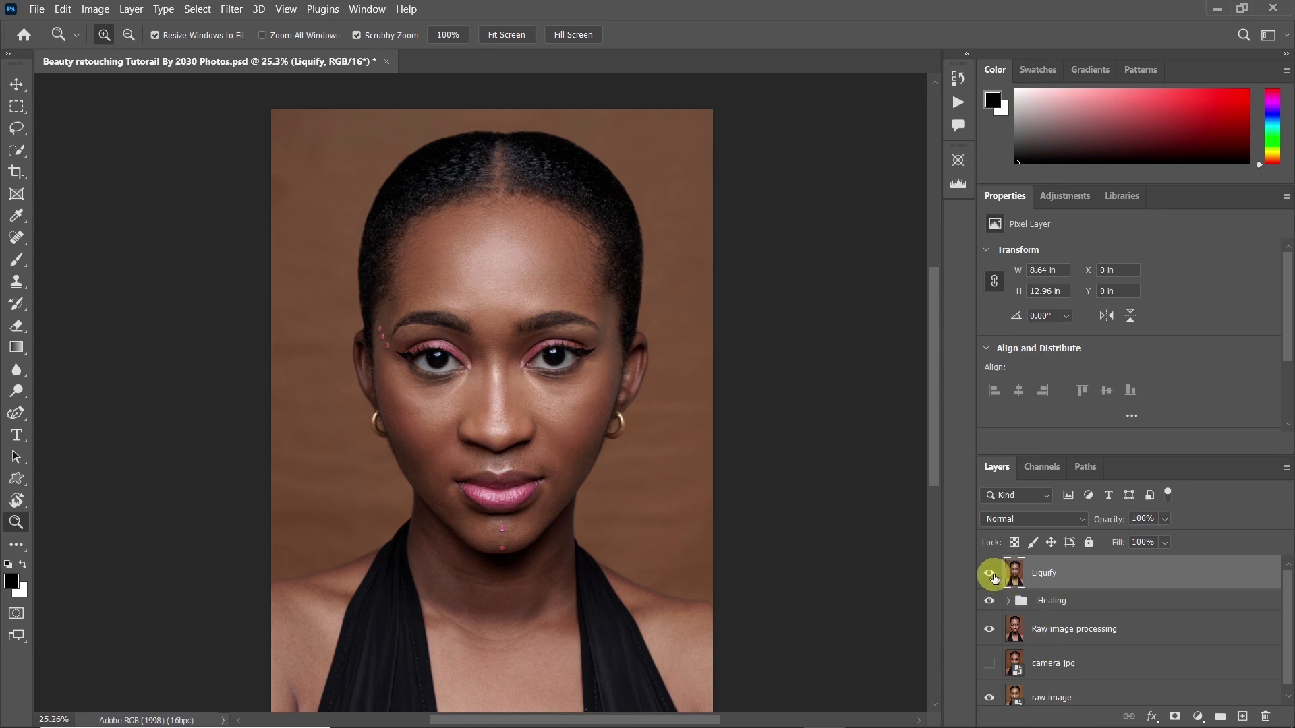
Compare the portrait with and without the Liquify layer by toggling that layer's visibility several times
click(990, 574)
click(990, 574)
click(989, 575)
click(989, 576)
click(989, 576)
click(989, 575)
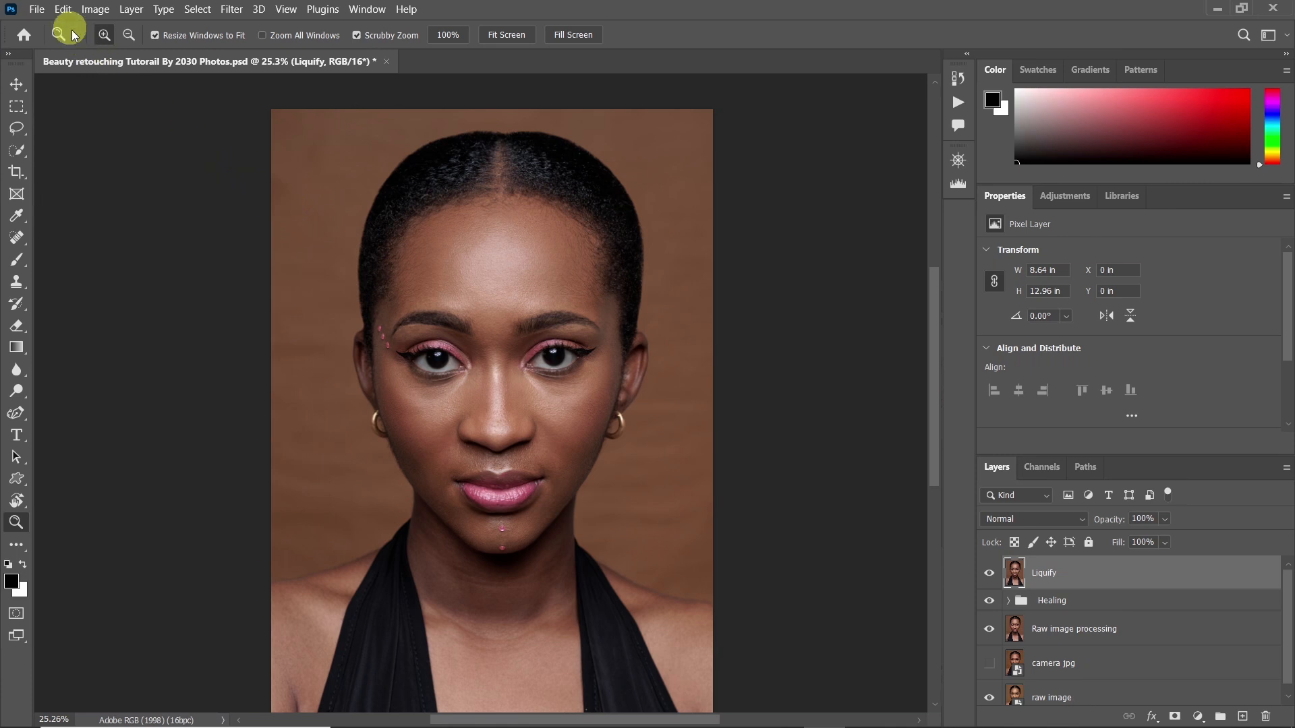
Save the retouched portrait document under its existing file name
click(49, 12)
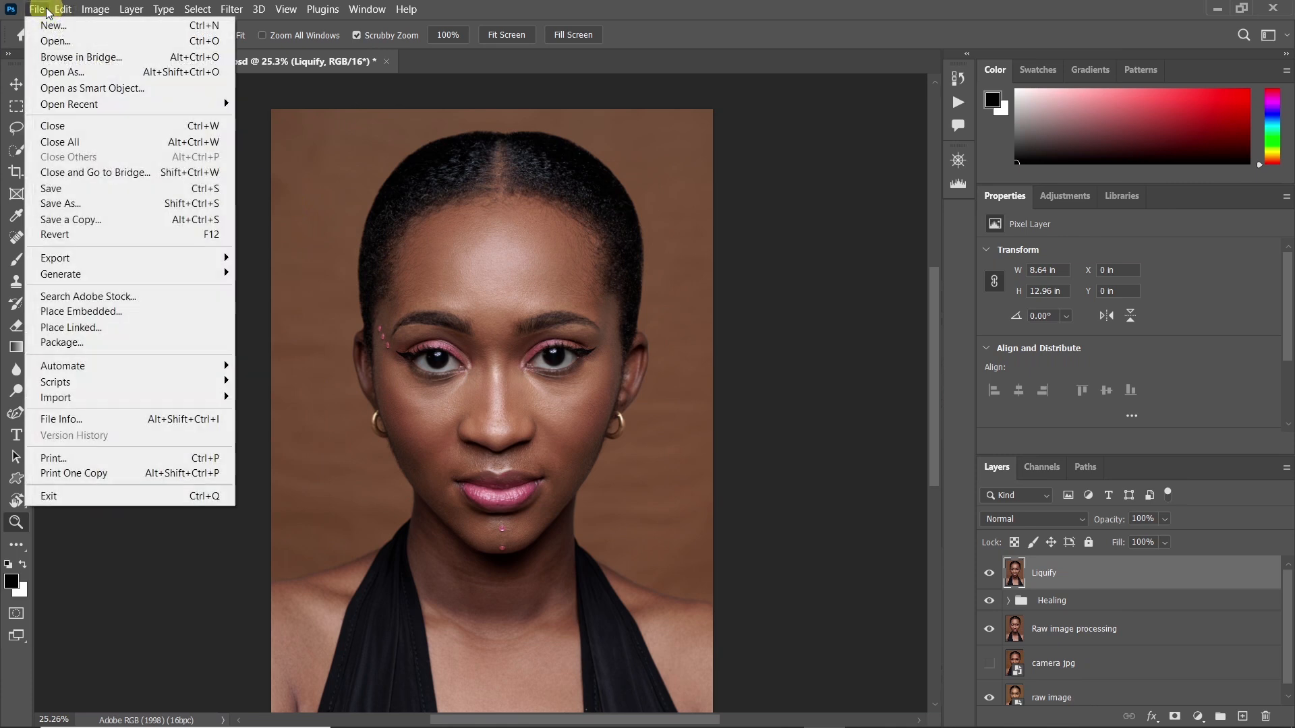
click(71, 192)
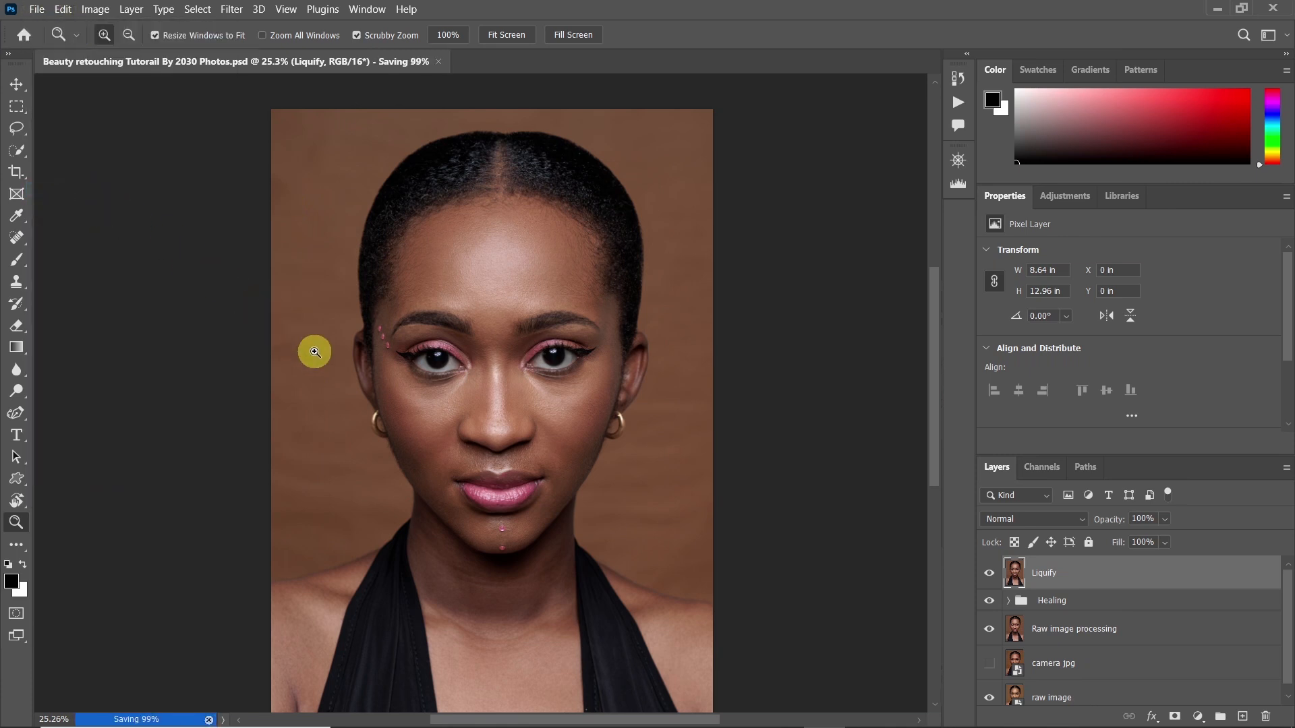